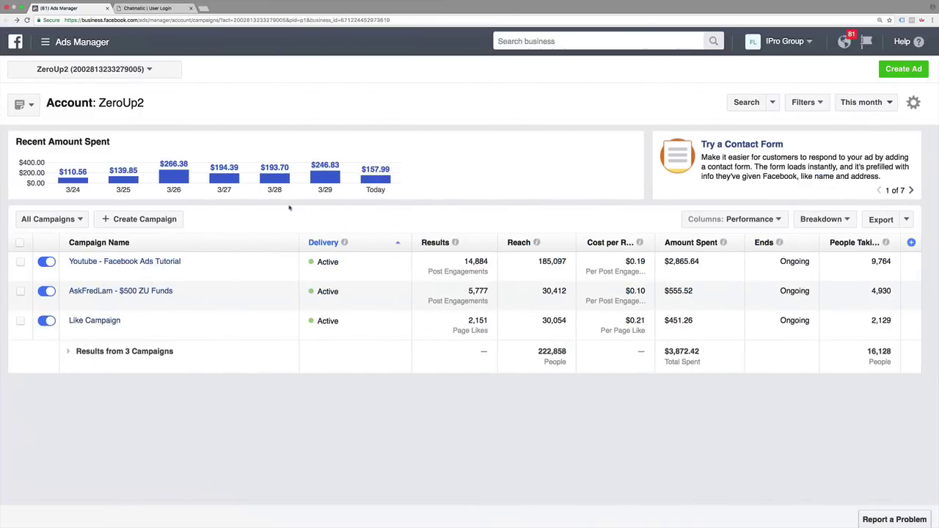
Step: Switch from Facebook Ads Manager to the Chatmatic | User Login browser tab
{"action": "left_click", "coordinate": [150, 8]}
Step: In Firefox, search for the Page and open it through the News Feed shortcut
{"action": "key", "text": "super+Tab"}
{"action": "key", "text": "super+Tab"}
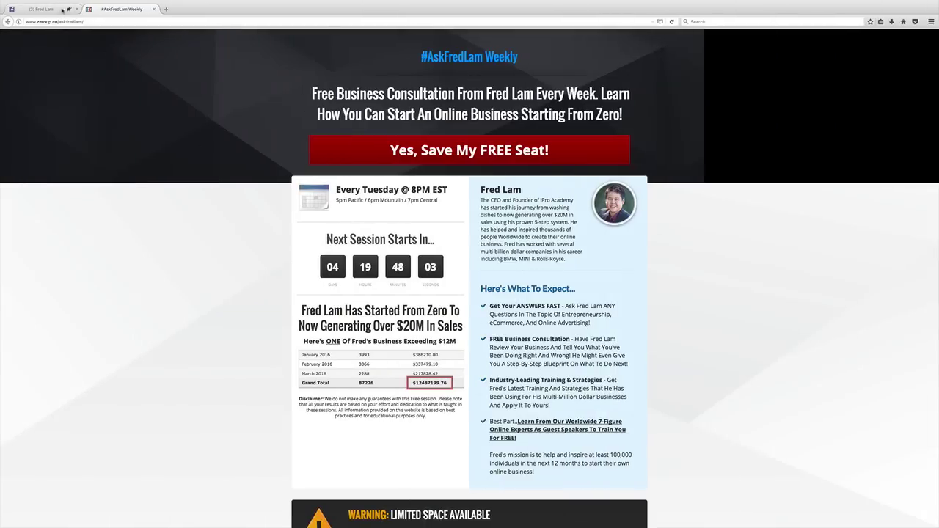
{"action": "left_click", "coordinate": [62, 10]}
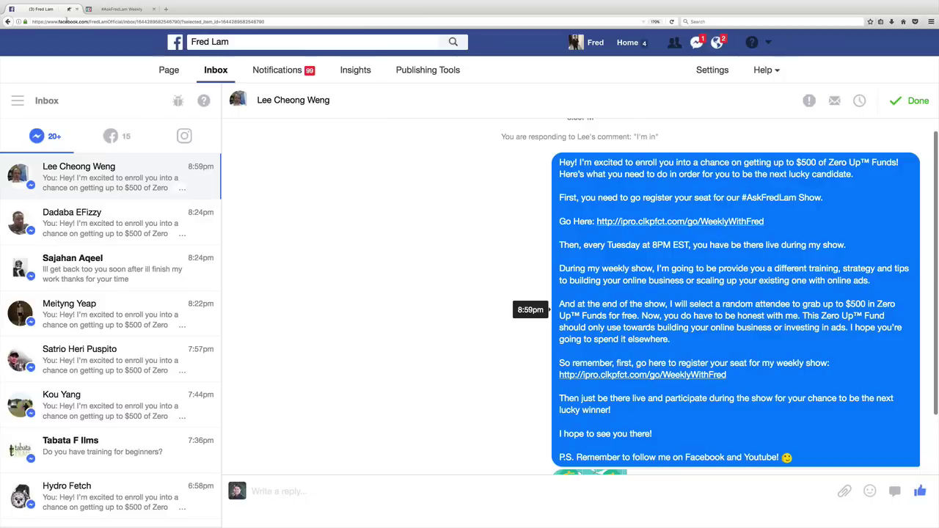
{"action": "left_click", "coordinate": [232, 42]}
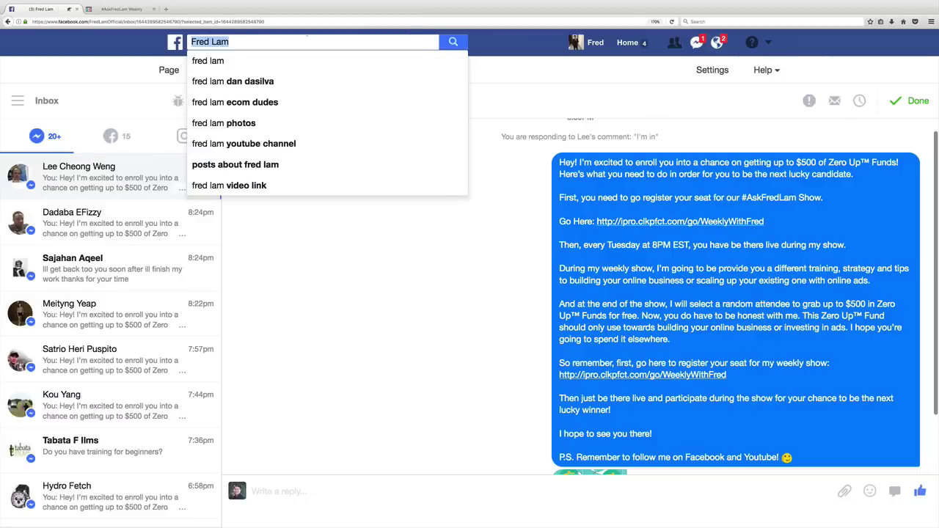
{"action": "left_click", "coordinate": [453, 43]}
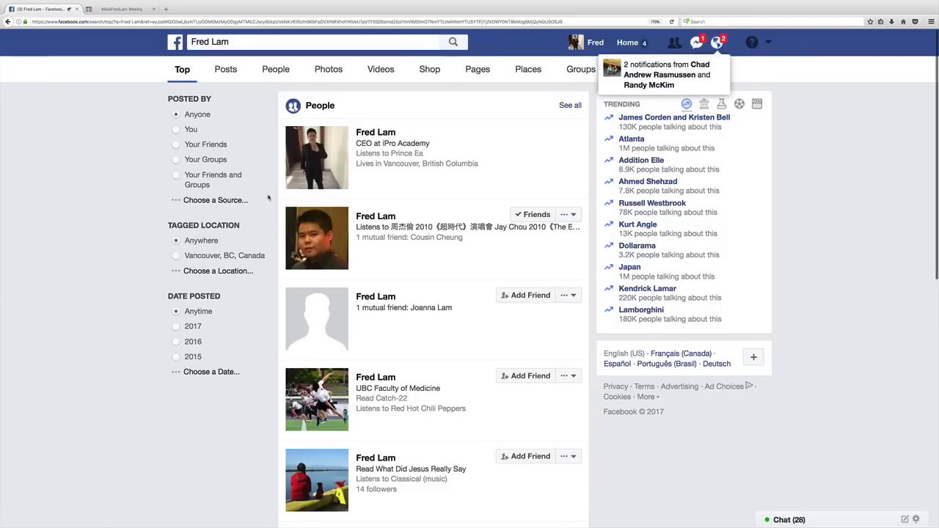
{"action": "left_click", "coordinate": [175, 41]}
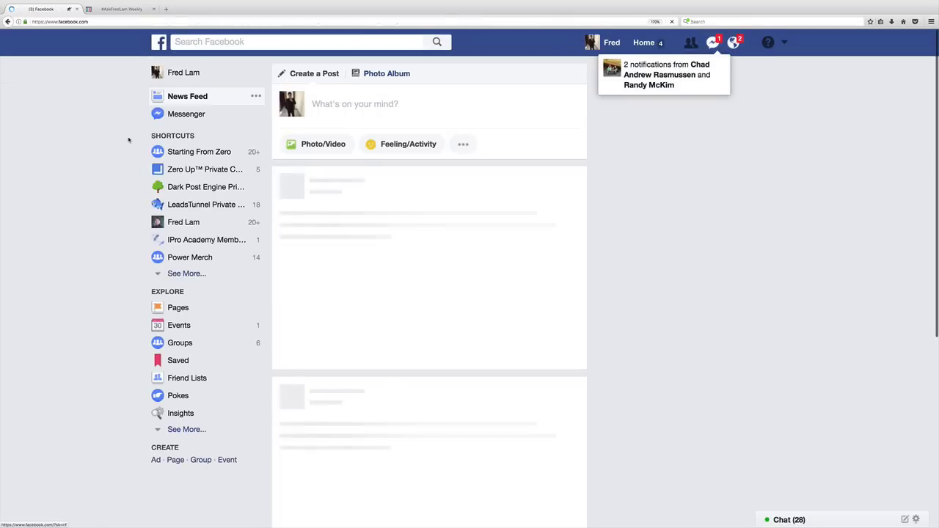
{"action": "left_click", "coordinate": [192, 222]}
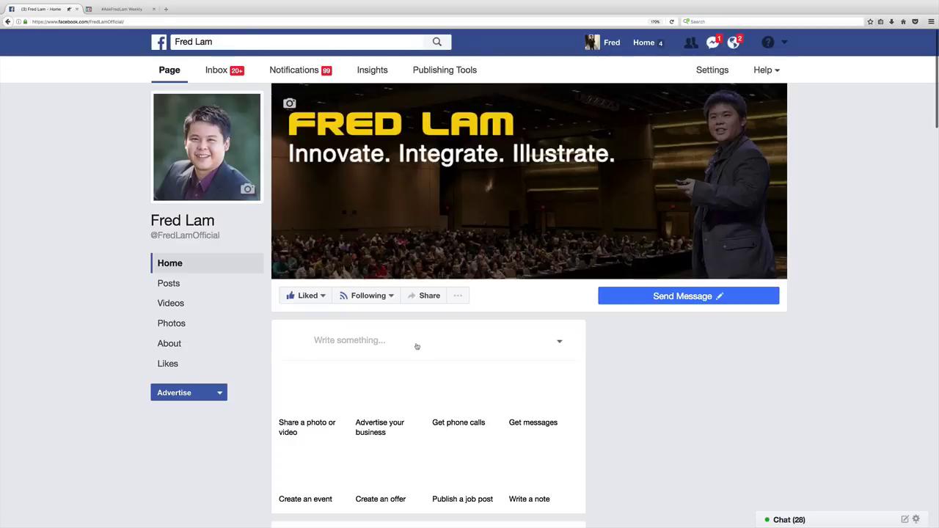
Step: Scroll through the Page's existing posts, then start a blank new Page post
{"action": "scroll", "coordinate": [514, 382], "scroll_direction": "down", "scroll_amount": 5}
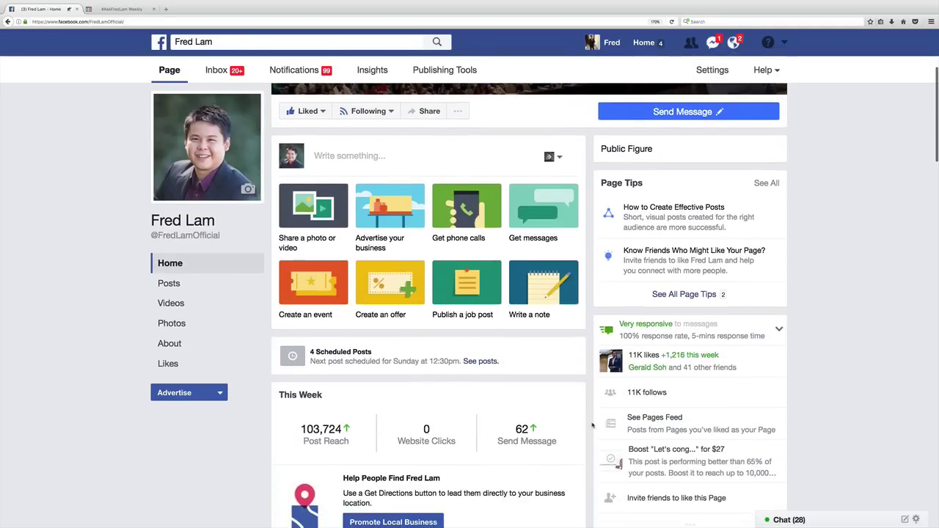
{"action": "scroll", "coordinate": [592, 425], "scroll_direction": "down", "scroll_amount": 9}
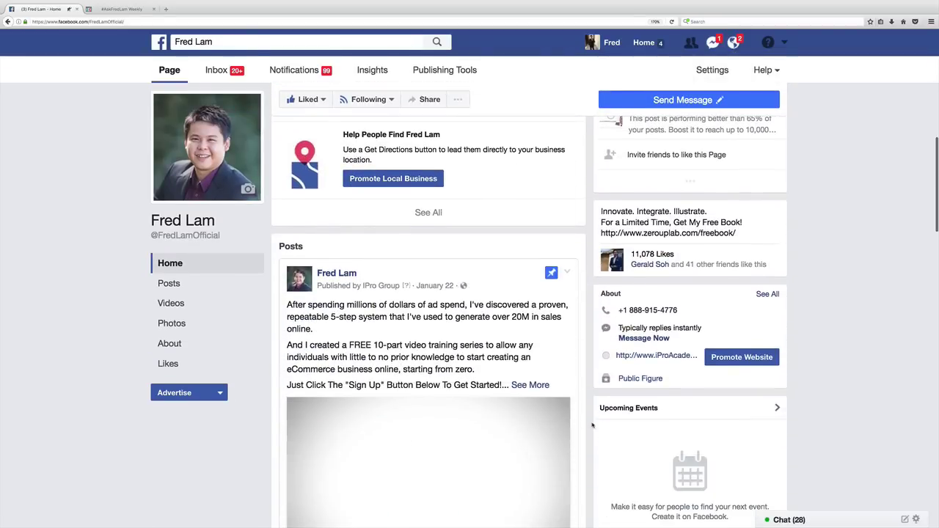
{"action": "scroll", "coordinate": [592, 424], "scroll_direction": "down", "scroll_amount": 10}
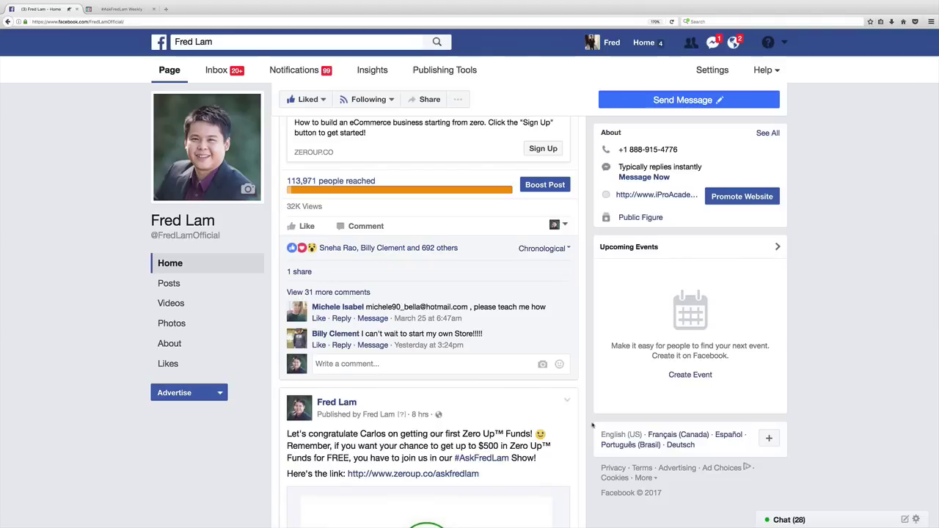
{"action": "scroll", "coordinate": [592, 425], "scroll_direction": "down", "scroll_amount": 3}
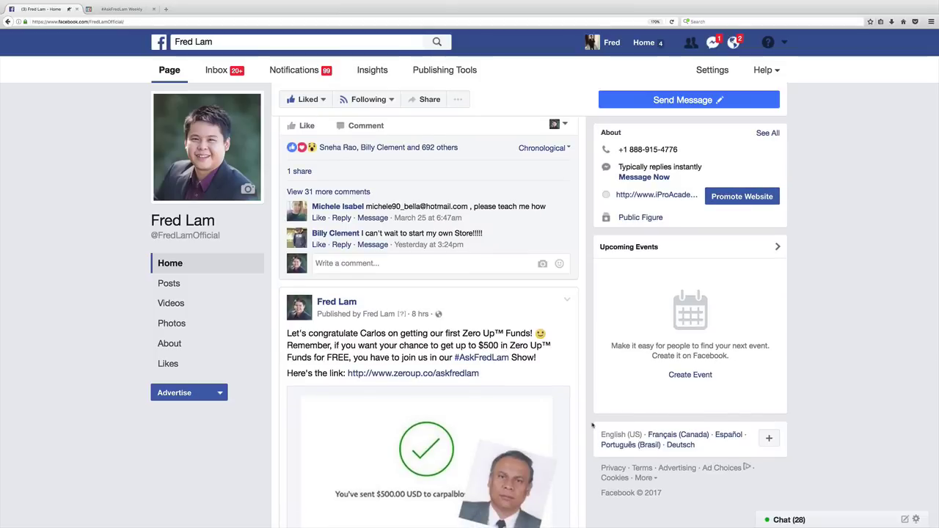
{"action": "scroll", "coordinate": [592, 425], "scroll_direction": "down", "scroll_amount": 5}
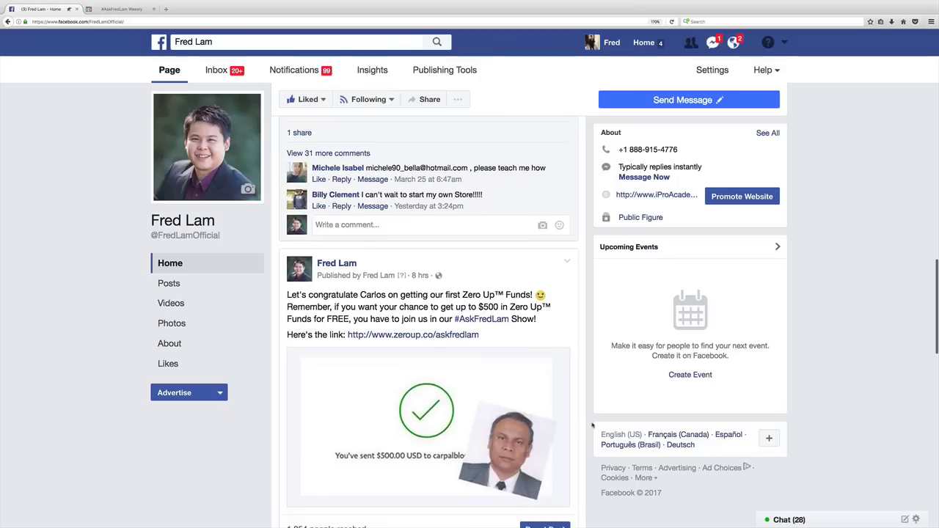
{"action": "scroll", "coordinate": [592, 425], "scroll_direction": "down", "scroll_amount": 10}
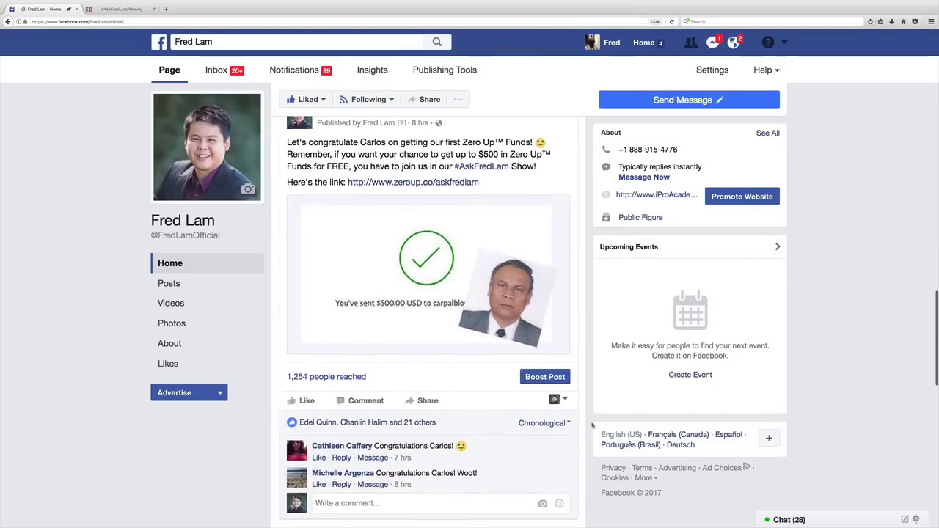
{"action": "scroll", "coordinate": [592, 425], "scroll_direction": "up", "scroll_amount": 20}
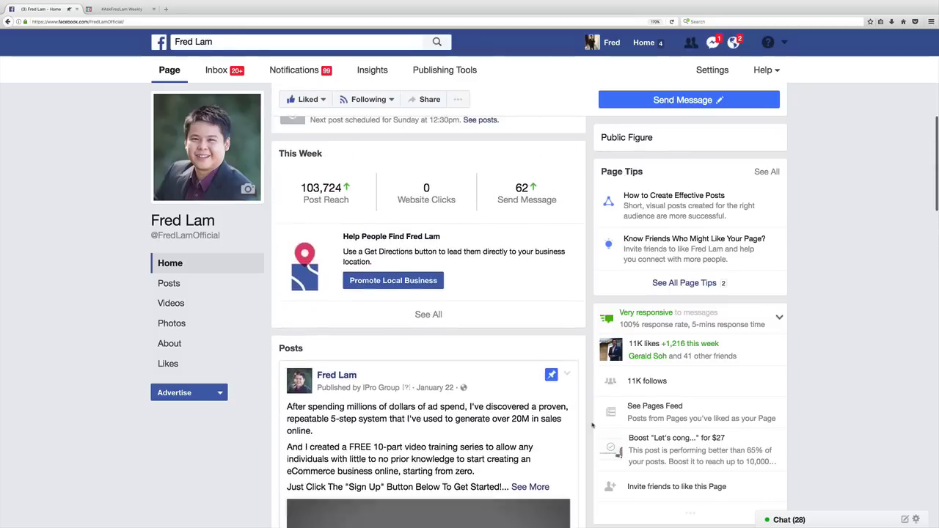
{"action": "scroll", "coordinate": [592, 425], "scroll_direction": "up", "scroll_amount": 3}
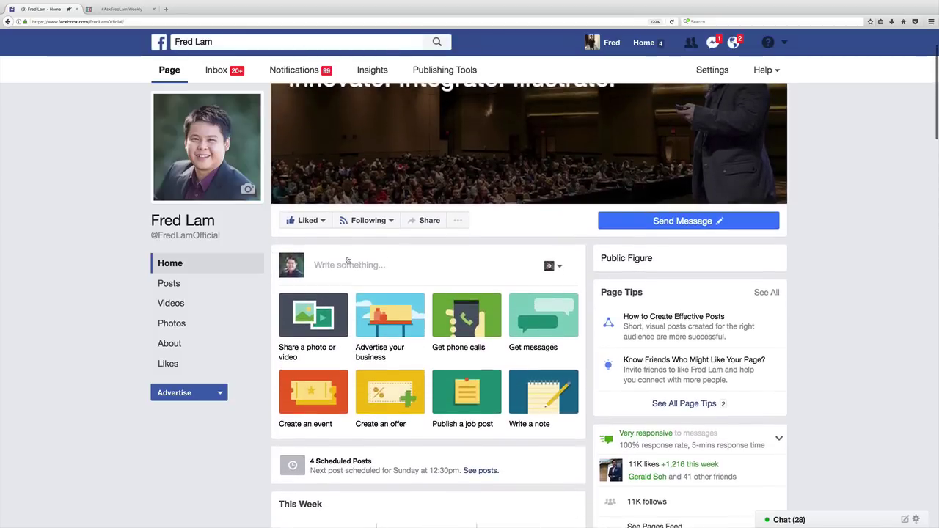
{"action": "left_click", "coordinate": [360, 266]}
Step: Write the opening: went from being a dishwasher to over $20M in eCommerce sales
{"action": "left_click", "coordinate": [385, 266]}
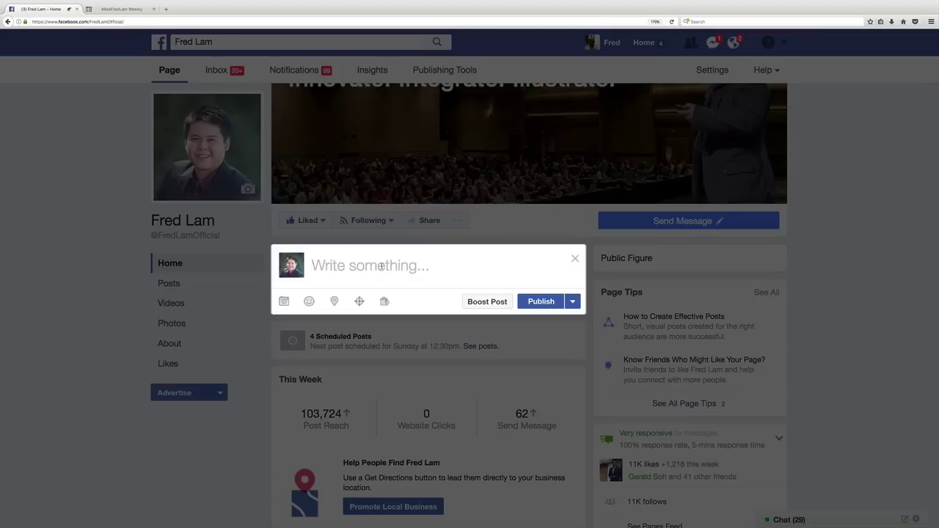
{"action": "type", "text": "Whowan"}
{"action": "key", "text": "BackSpace"}
{"action": "key", "text": "BackSpace"}
{"action": "key", "text": "ctrl+a"}
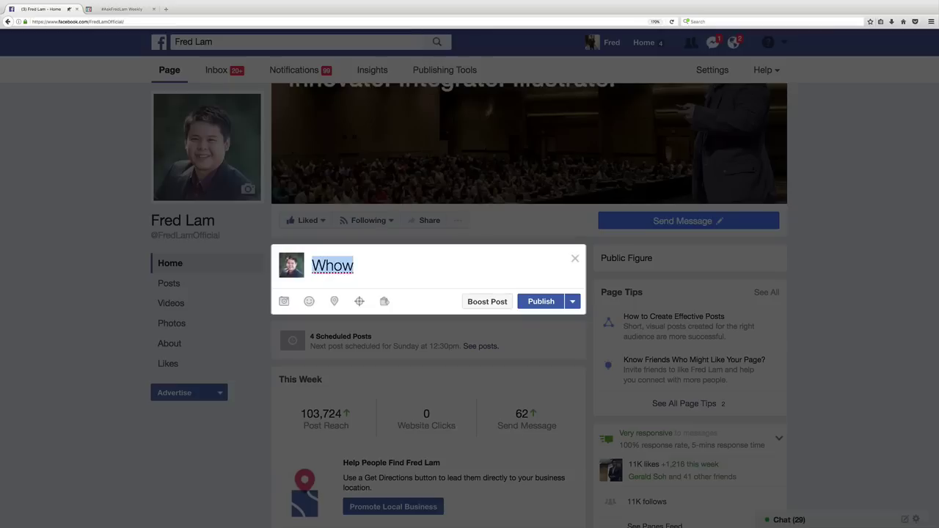
{"action": "key", "text": "BackSpace"}
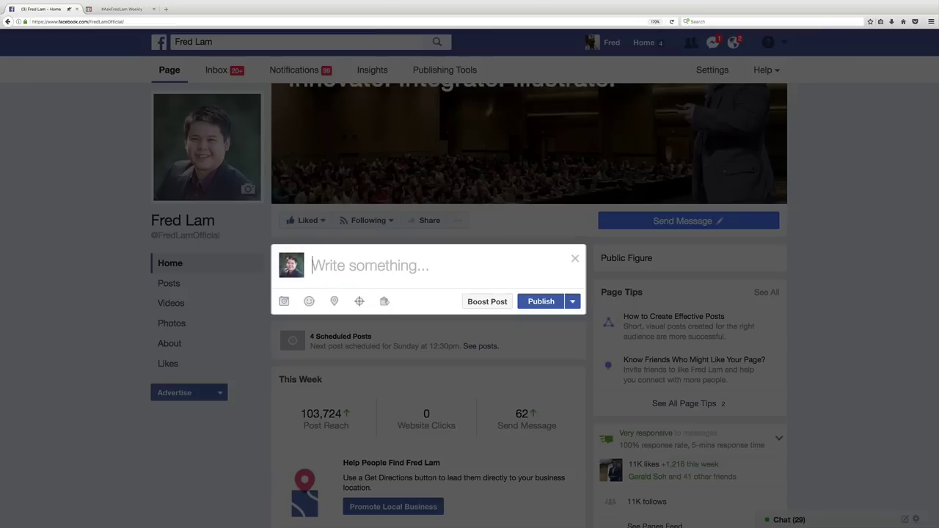
{"action": "type", "text": "I went throug"}
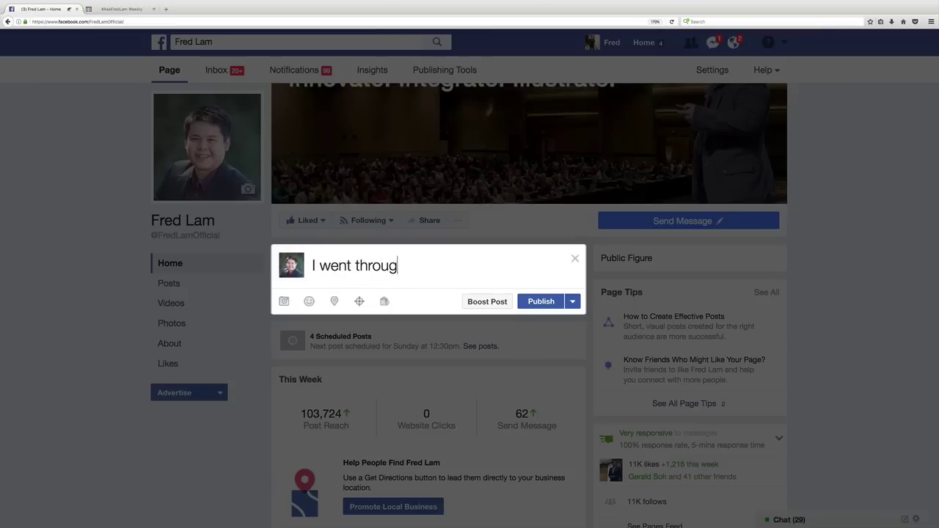
{"action": "type", "text": "h an entire journey "}
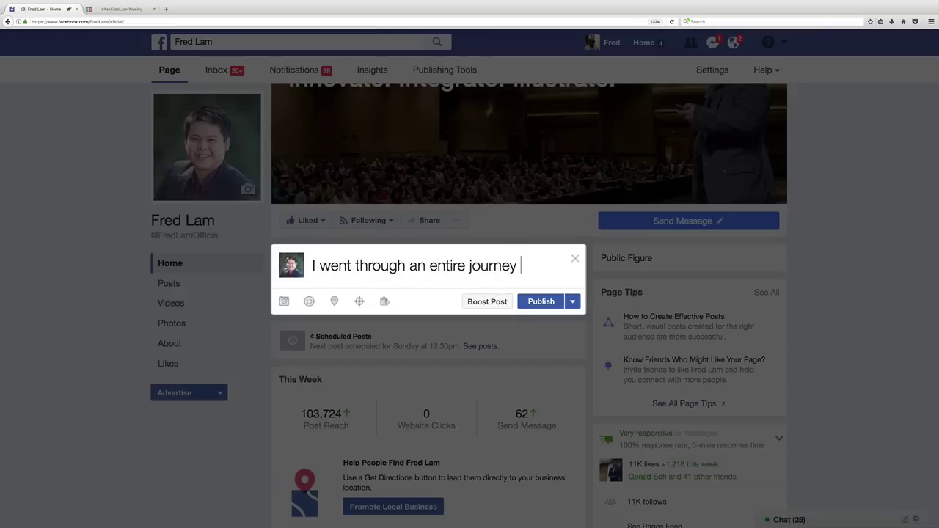
{"action": "type", "text": "of be"}
{"action": "key", "text": "BackSpace"}
{"action": "key", "text": "BackSpace"}
{"action": "type", "text": "being a d"}
{"action": "type", "text": "ishwasher to now "}
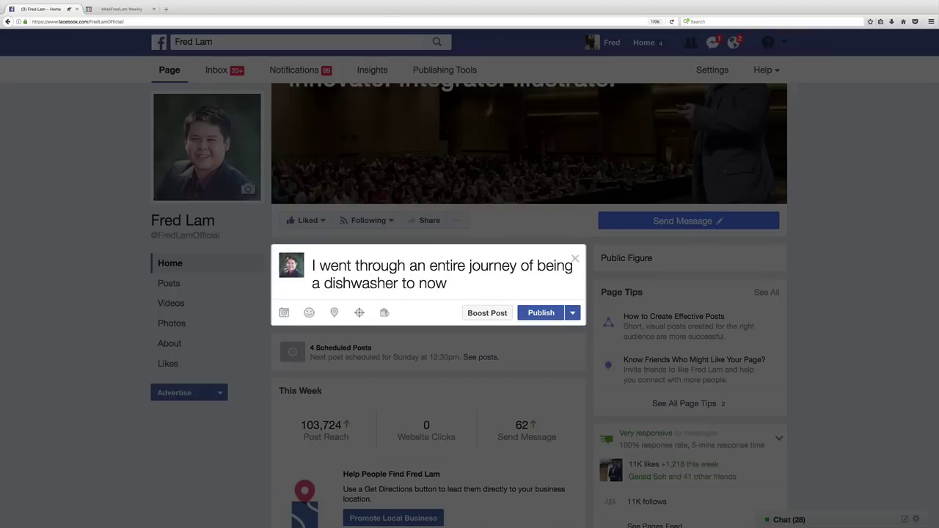
{"action": "type", "text": "generating over $20M"}
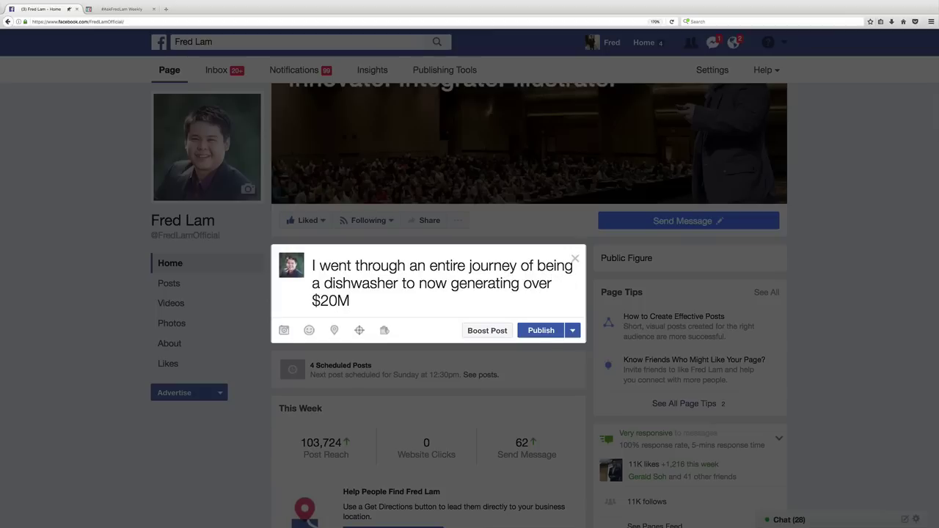
{"action": "type", "text": " in sales f"}
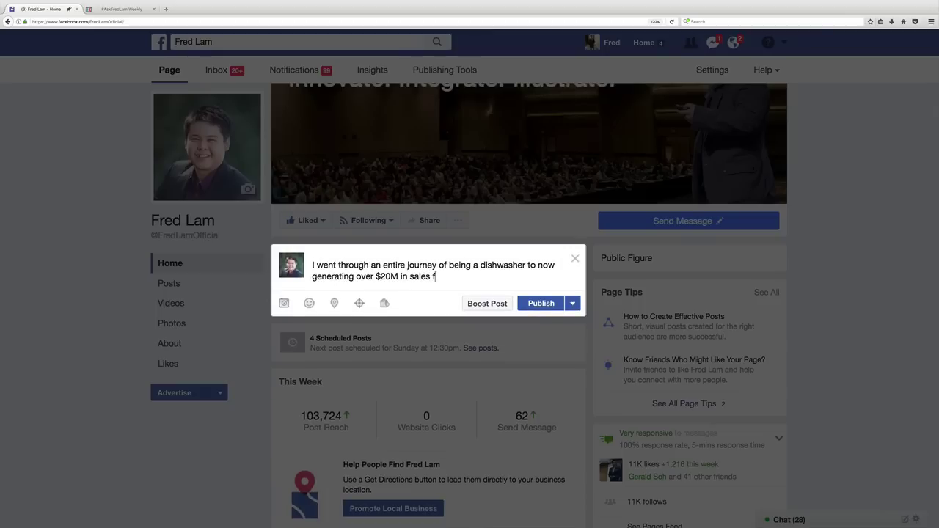
{"action": "key", "text": "BackSpace"}
{"action": "type", "text": "online through eComme"}
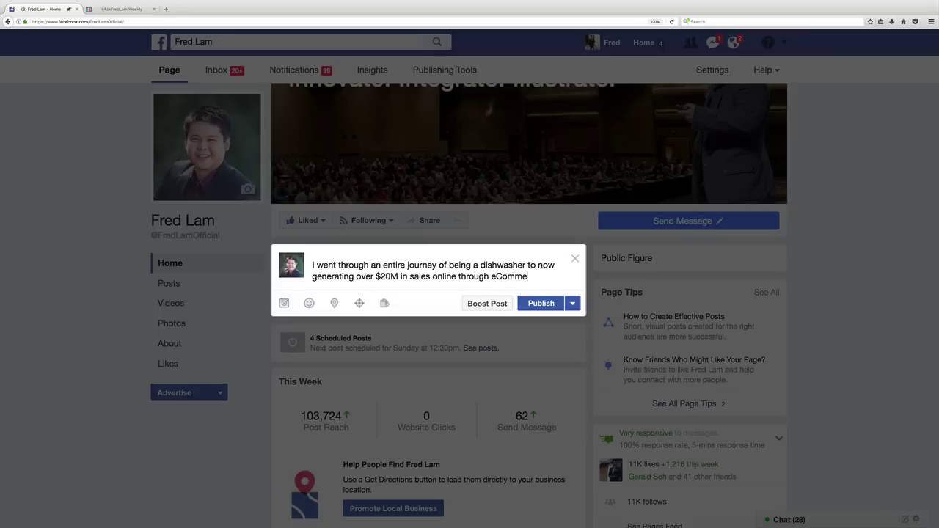
{"action": "type", "text": "rce.."}
Step: Add the paragraph about a method for individuals to build businesses online, then begin 'And today...'
{"action": "key", "text": "Return"}
{"action": "key", "text": "Return"}
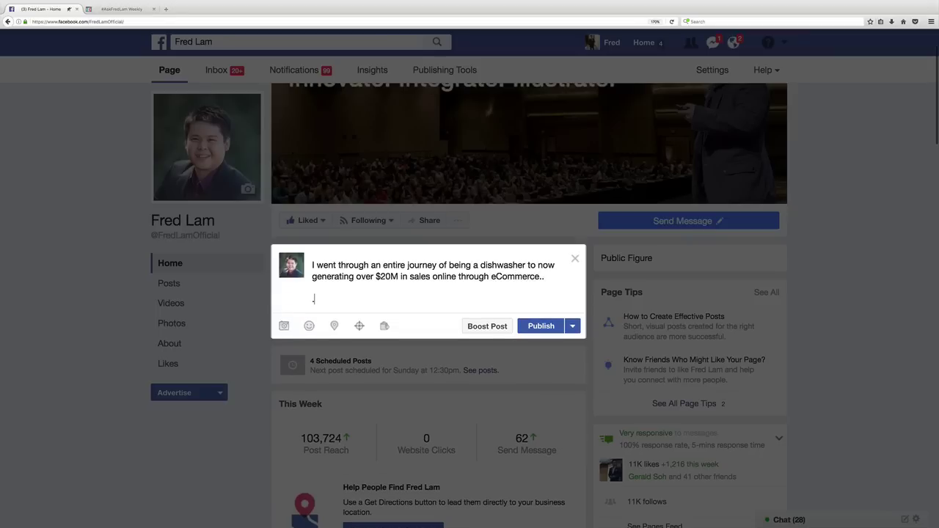
{"action": "type", "text": "..and throughout the proc"}
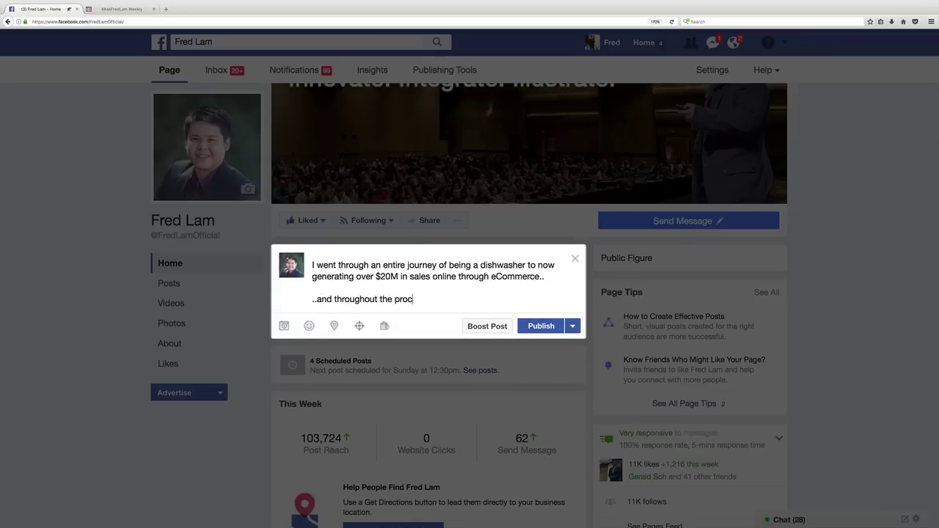
{"action": "type", "text": "ess, I've discovered a specific "}
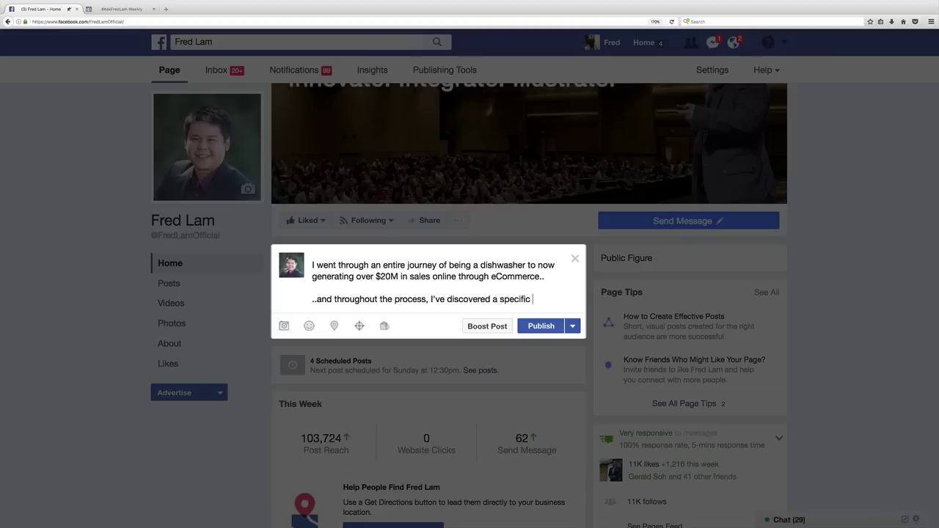
{"action": "type", "text": "method that allos"}
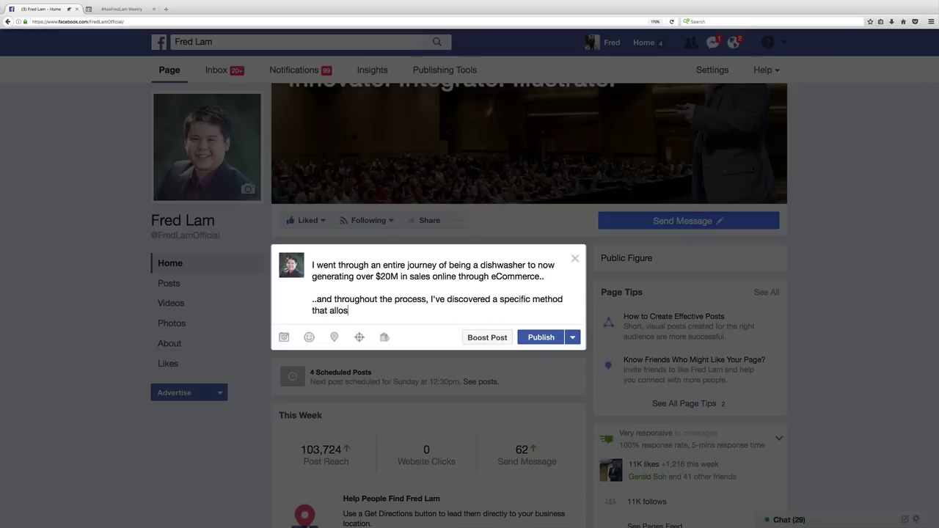
{"action": "type", "text": "s a"}
{"action": "key", "text": "BackSpace"}
{"action": "type", "text": "ny e"}
{"action": "type", "text": "erious entpre"}
{"action": "key", "text": "BackSpace"}
{"action": "key", "text": "BackSpace"}
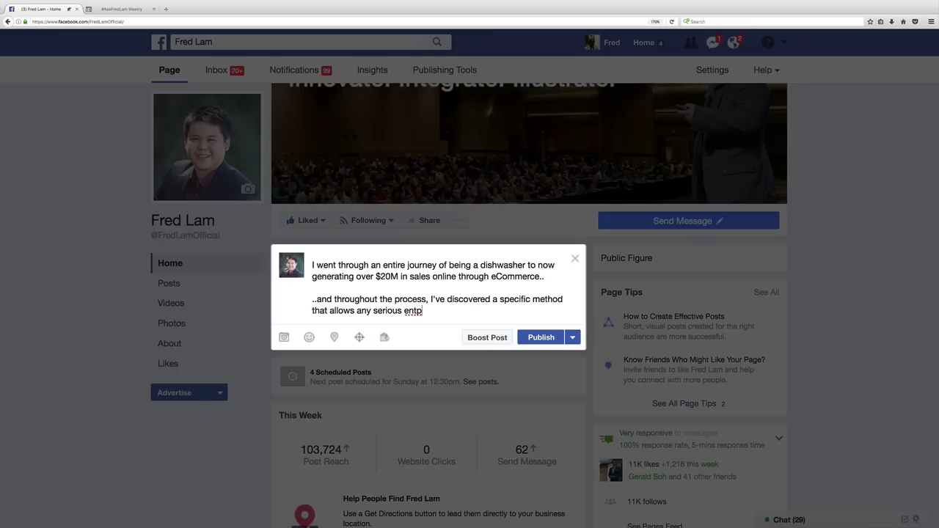
{"action": "key", "text": "BackSpace"}
{"action": "key", "text": "BackSpace"}
{"action": "key", "text": "BackSpace"}
{"action": "key", "text": "BackSpace"}
{"action": "type", "text": "invdi"}
{"action": "key", "text": "BackSpace"}
{"action": "key", "text": "BackSpace"}
{"action": "key", "text": "BackSpace"}
{"action": "key", "text": "BackSpace"}
{"action": "key", "text": "BackSpace"}
{"action": "type", "text": "individuals to start building their bs"}
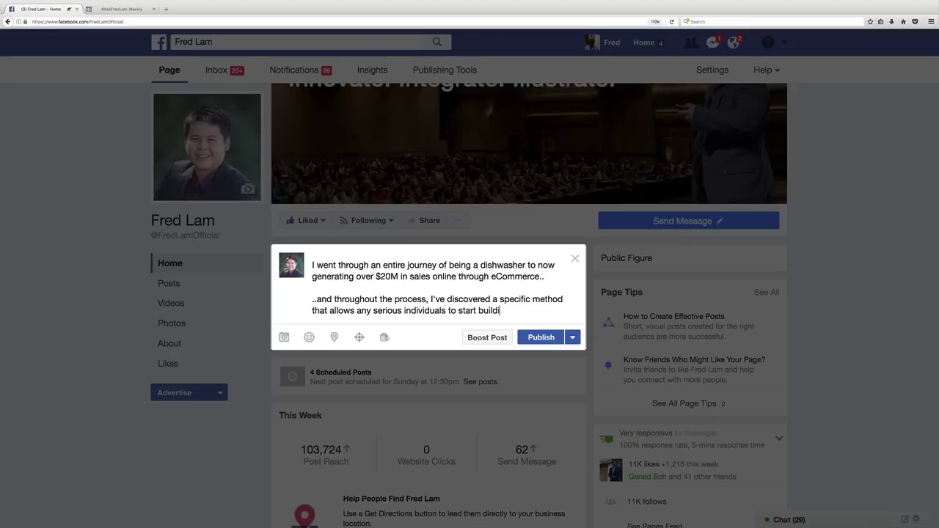
{"action": "key", "text": "BackSpace"}
{"action": "key", "text": "BackSpace"}
{"action": "type", "text": "busins"}
{"action": "type", "text": "ss online"}
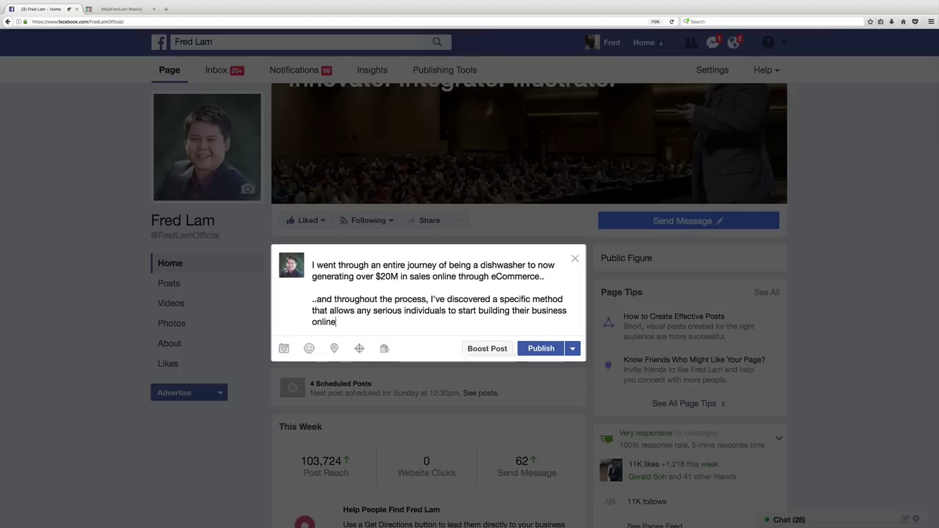
{"action": "type", "text": "."}
{"action": "key", "text": "Return"}
{"action": "key", "text": "Return"}
{"action": "type", "text": "And tod"}
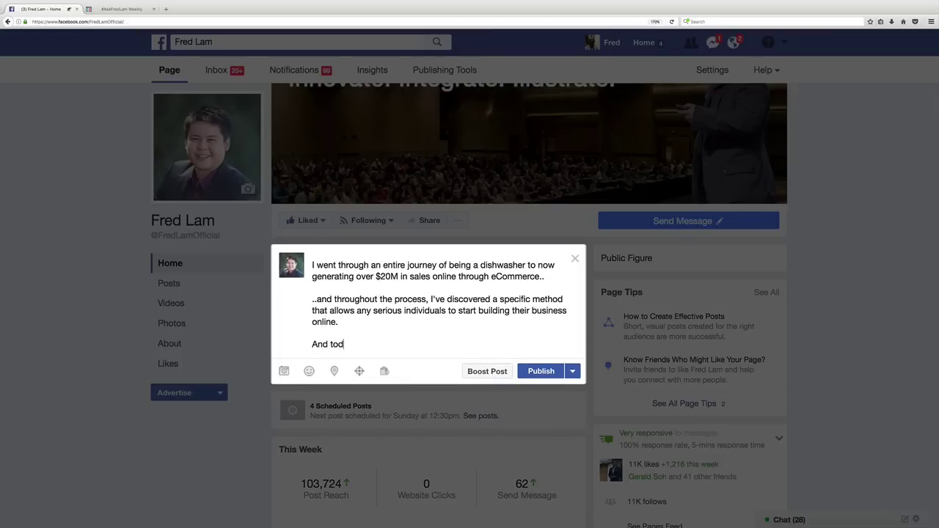
{"action": "type", "text": "ay, I want to give you my entire "}
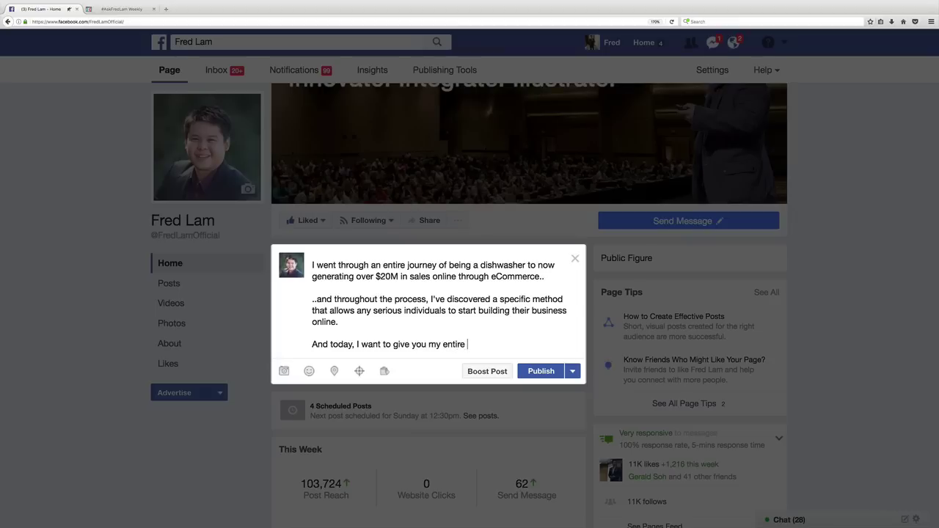
{"action": "type", "text": "10-part video training for free"}
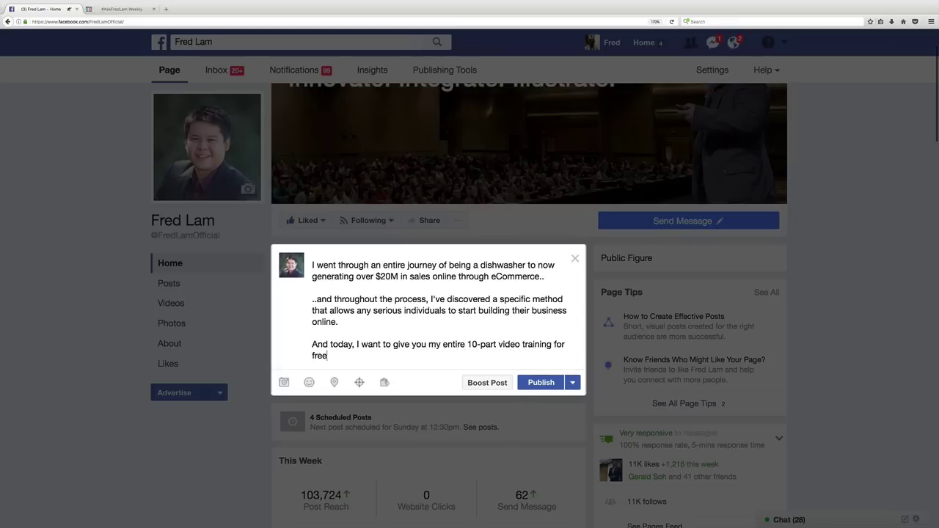
{"action": "type", "text": " to help you get sta"}
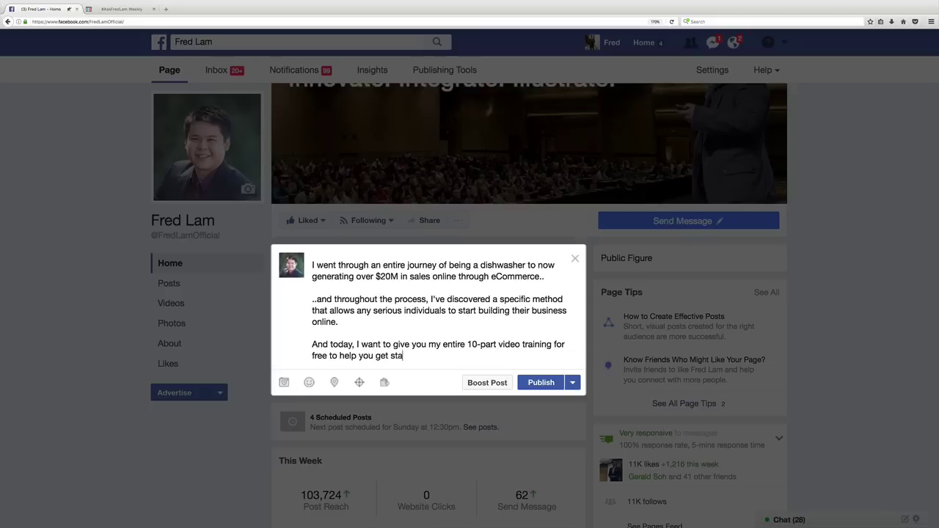
{"action": "type", "text": "rted!"}
Step: Add the line asking readers to comment "TRAINING" to get the FREE 10-part video training
{"action": "key", "text": "Return"}
{"action": "key", "text": "Return"}
{"action": "type", "text": "C"}
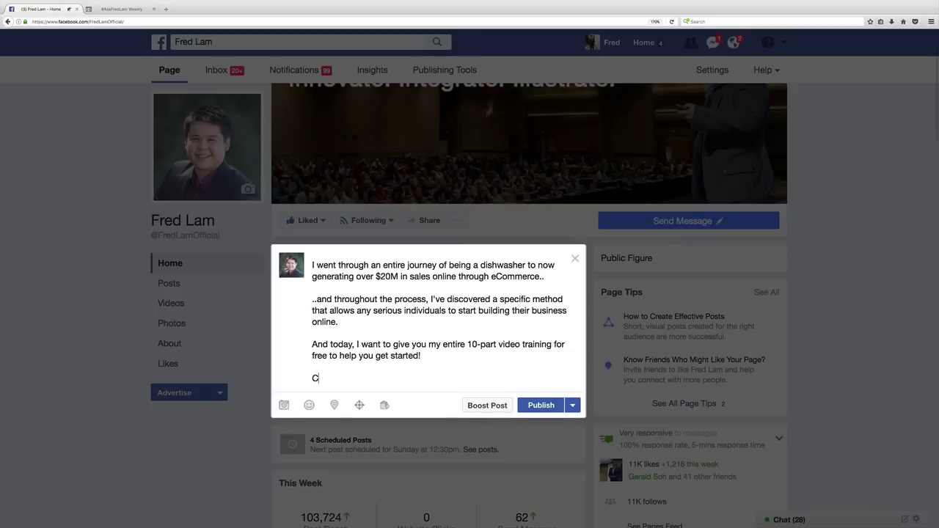
{"action": "type", "text": "omment *TRAINING\" below"}
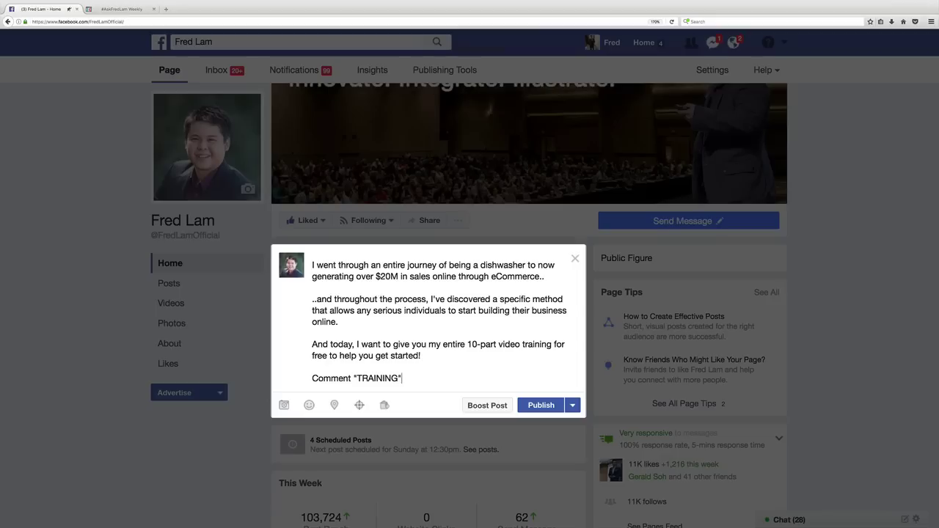
{"action": "type", "text": " and I' will personally message you"}
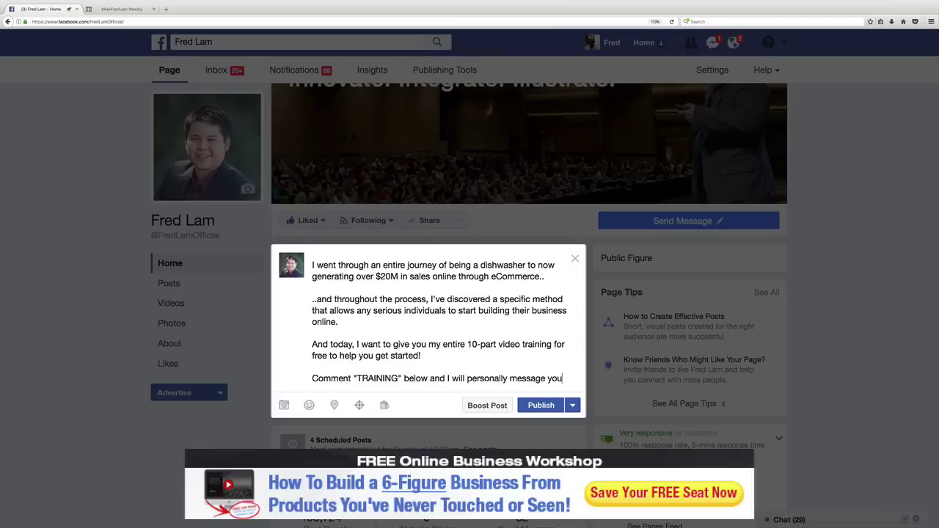
{"action": "type", "text": " the instructions on how to d"}
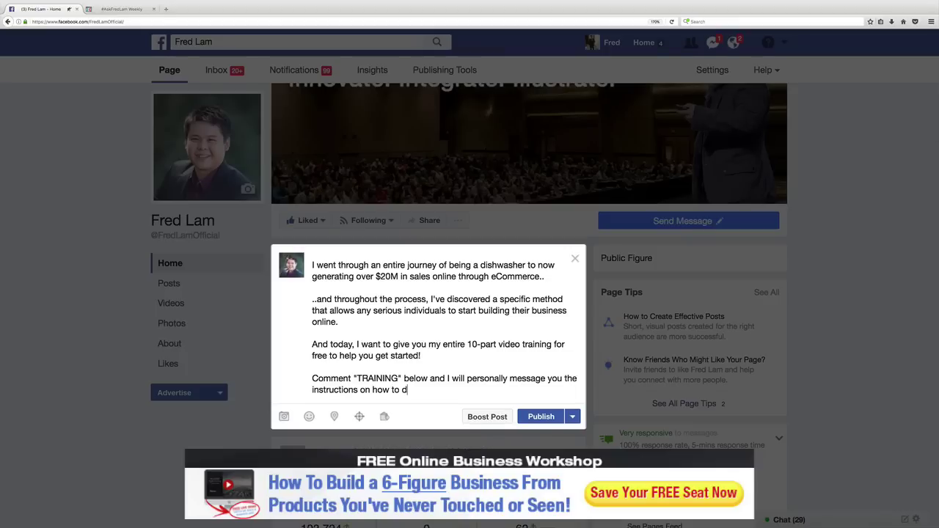
{"action": "key", "text": "BackSpace"}
{"action": "type", "text": "get my FREE 10-Par"}
{"action": "key", "text": "BackSpace"}
{"action": "key", "text": "BackSpace"}
{"action": "type", "text": "paro video training to start"}
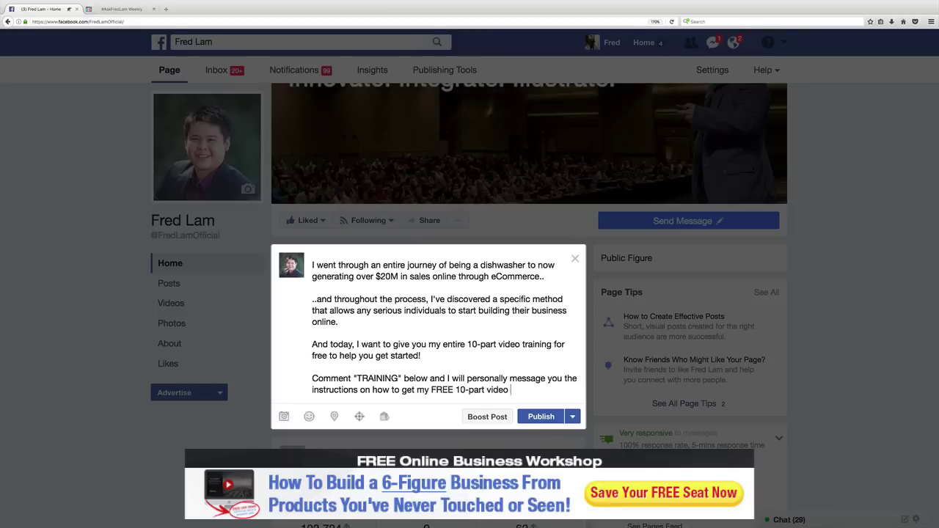
{"action": "type", "text": " your"}
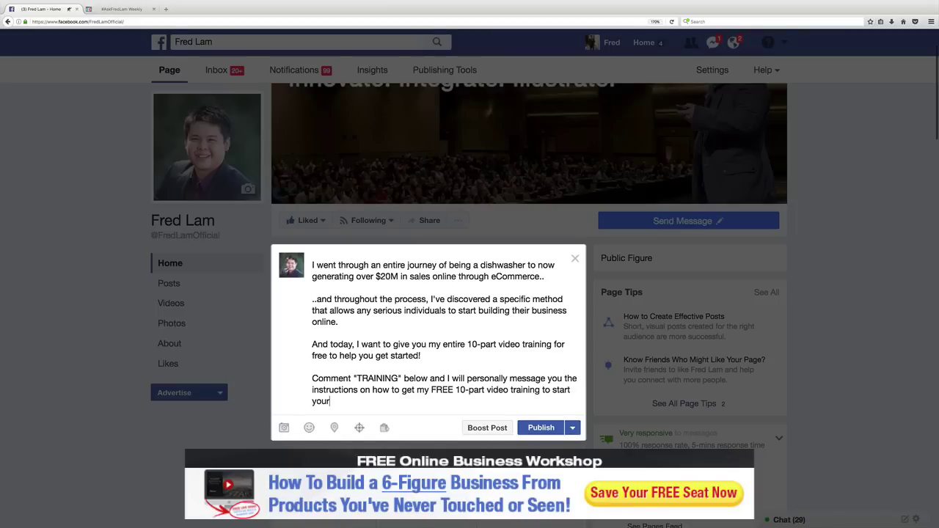
{"action": "type", "text": " own online bysine"}
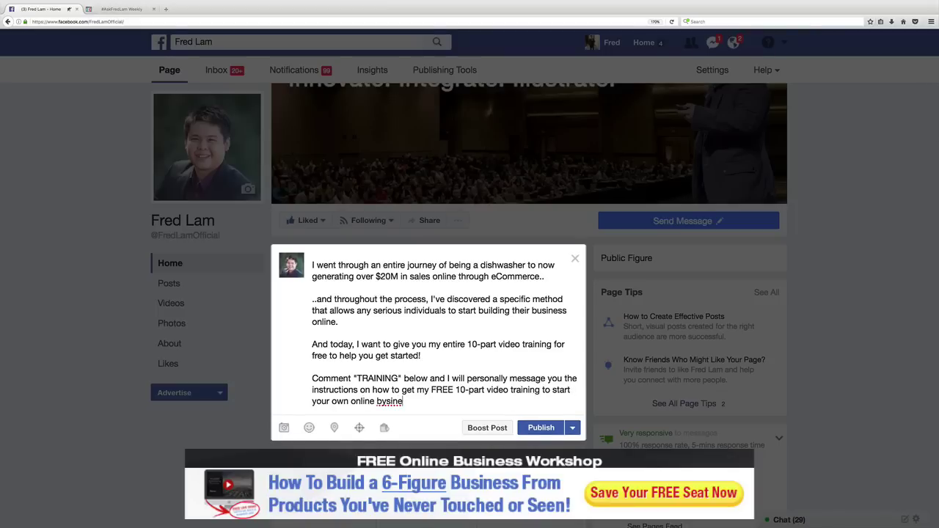
{"action": "key", "text": "BackSpace"}
{"action": "key", "text": "BackSpace"}
{"action": "key", "text": "BackSpace"}
{"action": "key", "text": "BackSpace"}
{"action": "key", "text": "BackSpace"}
{"action": "type", "text": "usiness!"}
Step: End the post with 'Share this or Tag A Friend if you know they will love this'
{"action": "key", "text": "Return"}
{"action": "key", "text": "Return"}
{"action": "type", "text": "Share this or T"}
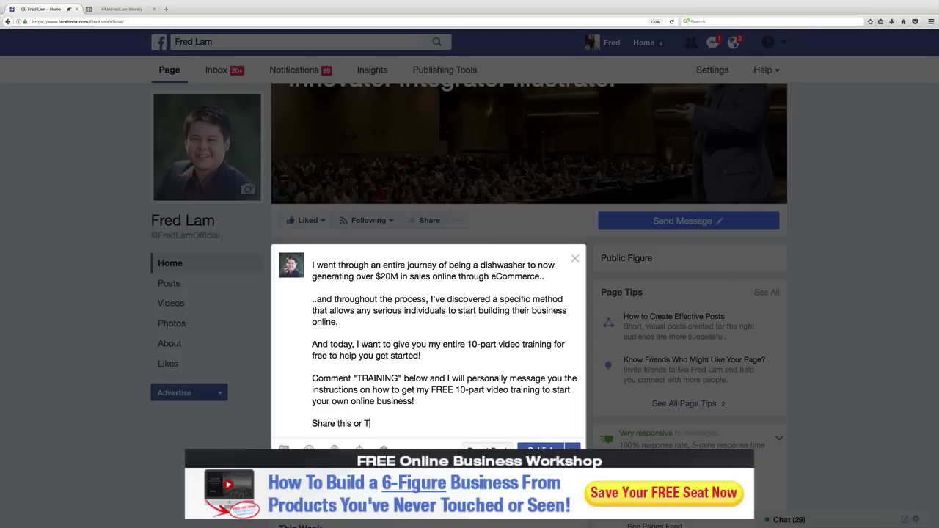
{"action": "type", "text": "ag A Friend if you this"}
{"action": "key", "text": "BackSpace"}
{"action": "key", "text": "BackSpace"}
{"action": "key", "text": "BackSpace"}
{"action": "key", "text": "BackSpace"}
{"action": "key", "text": "BackSpace"}
{"action": "key", "text": "BackSpace"}
{"action": "key", "text": "BackSpace"}
{"action": "key", "text": "BackSpace"}
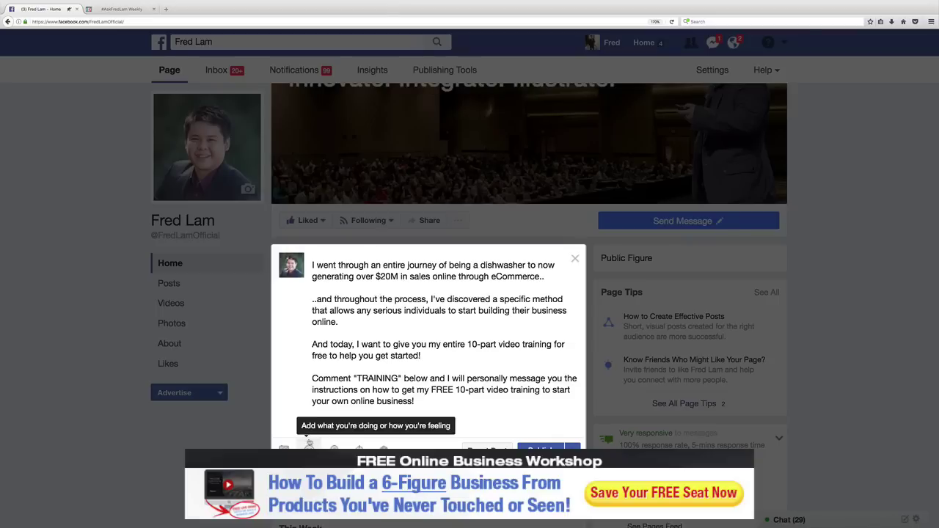
{"action": "type", "text": "if y"}
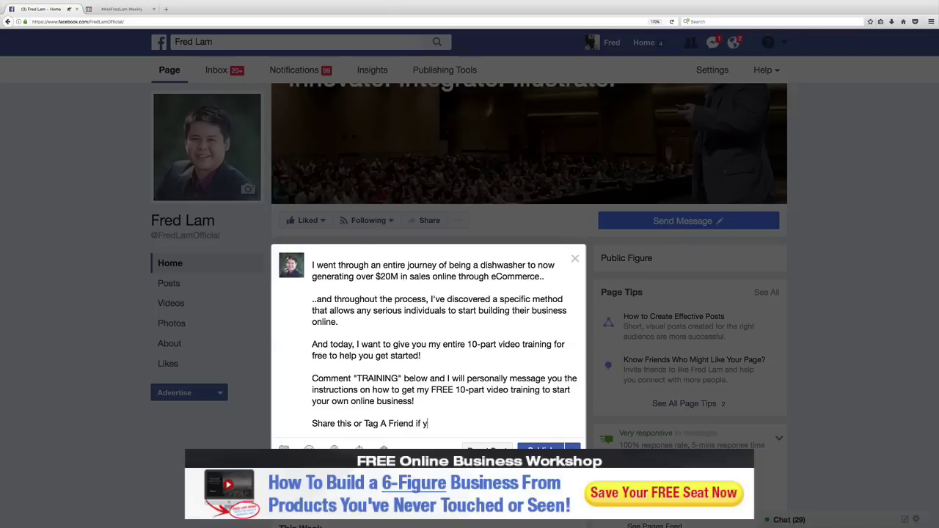
{"action": "type", "text": "ou know they will love this!"}
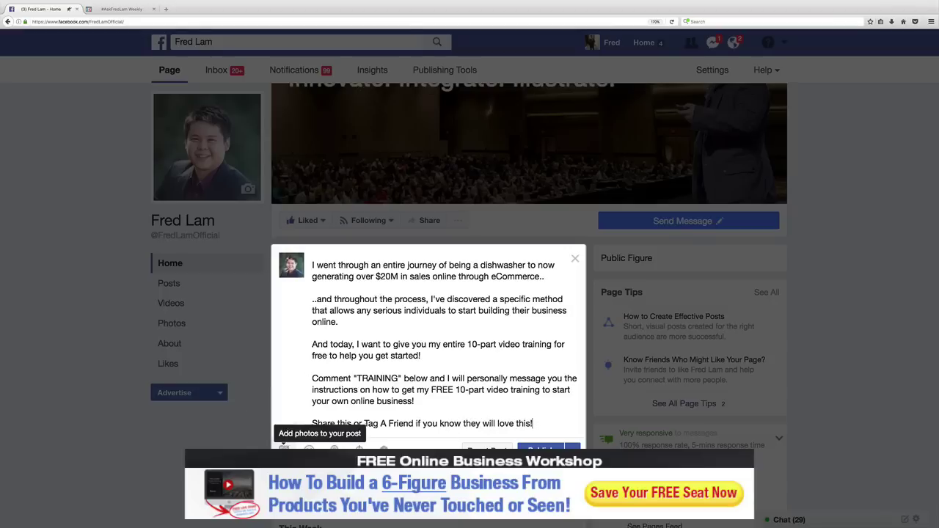
{"action": "left_click", "coordinate": [284, 449]}
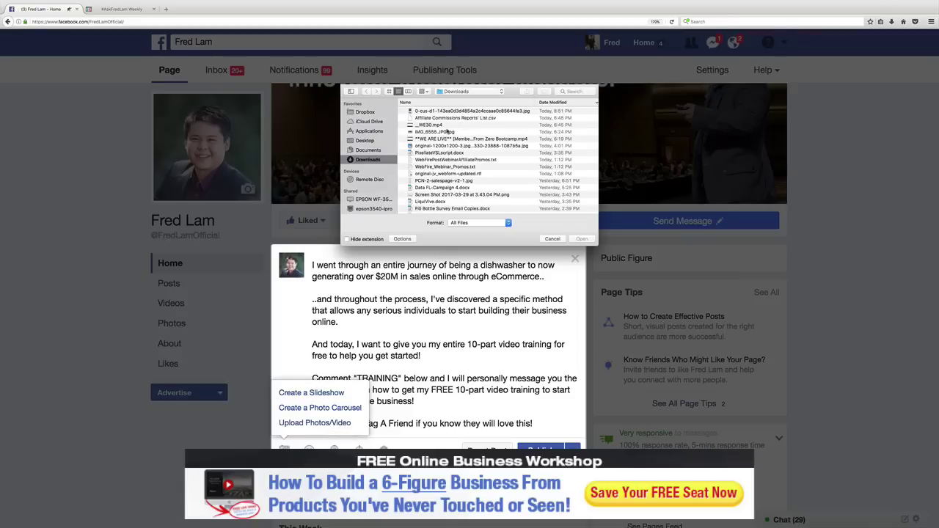
Step: Attach FB-1200x1200-ZU.jpg from the Desktop to the post
{"action": "left_click", "coordinate": [376, 140]}
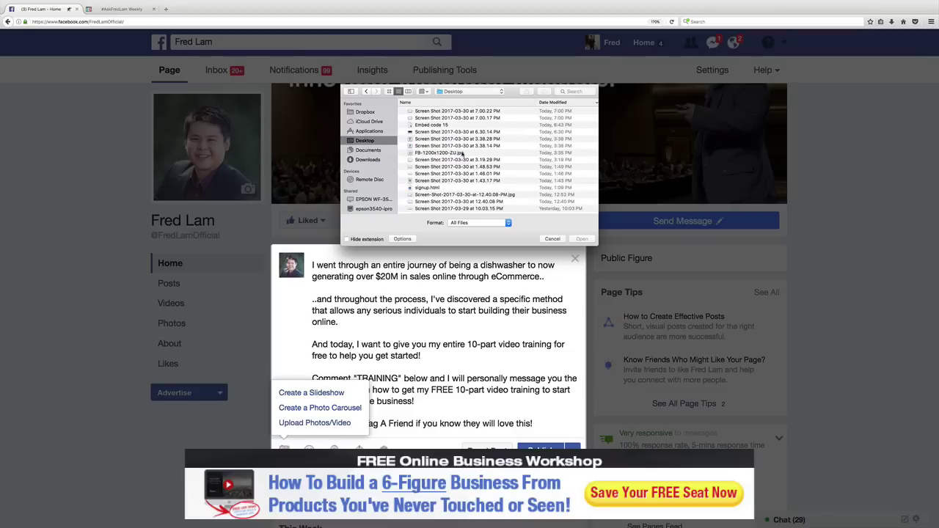
{"action": "double_click", "coordinate": [462, 153]}
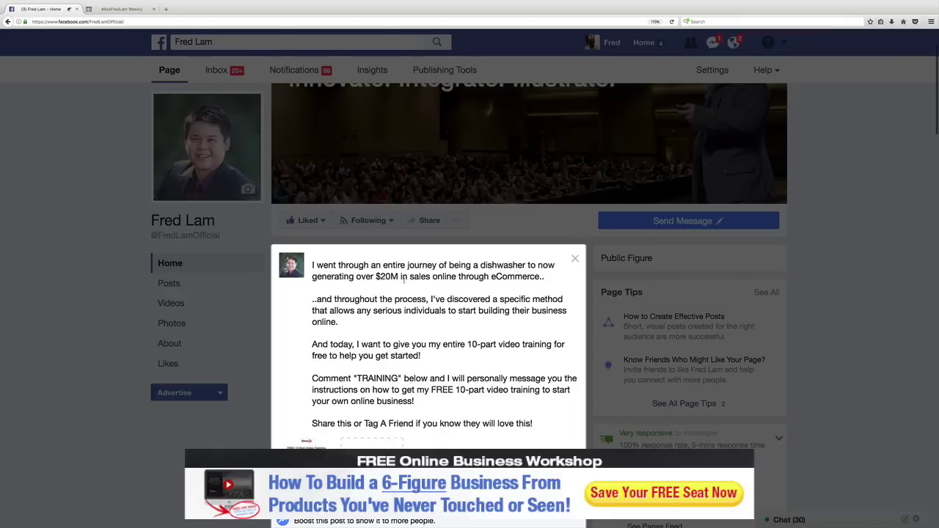
Step: Change the word 'free' in the post to 'FREE'
{"action": "scroll", "coordinate": [404, 279], "scroll_direction": "down", "scroll_amount": 2}
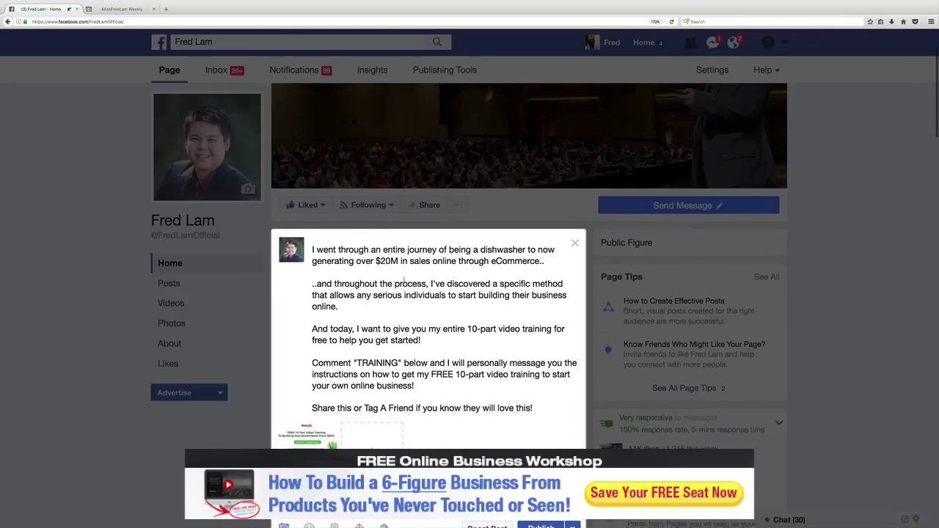
{"action": "scroll", "coordinate": [404, 279], "scroll_direction": "down", "scroll_amount": 3}
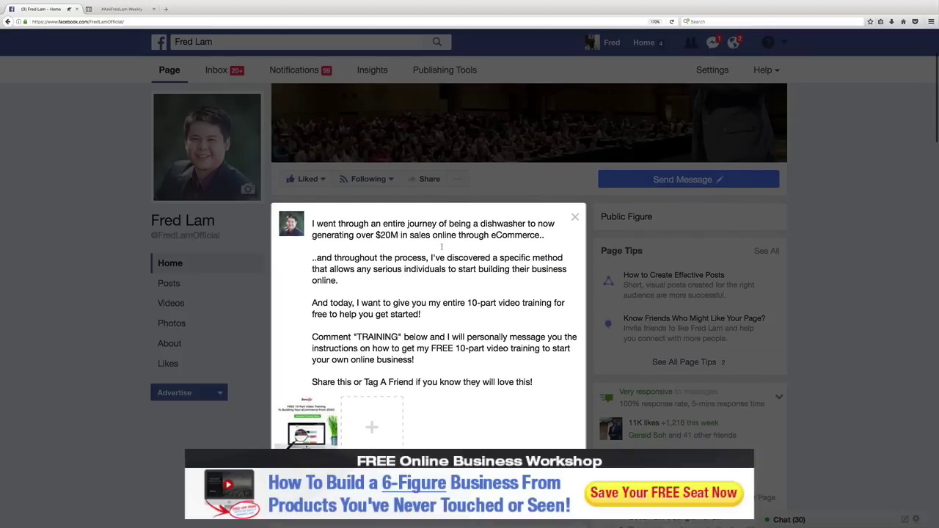
{"action": "scroll", "coordinate": [441, 270], "scroll_direction": "down", "scroll_amount": 1}
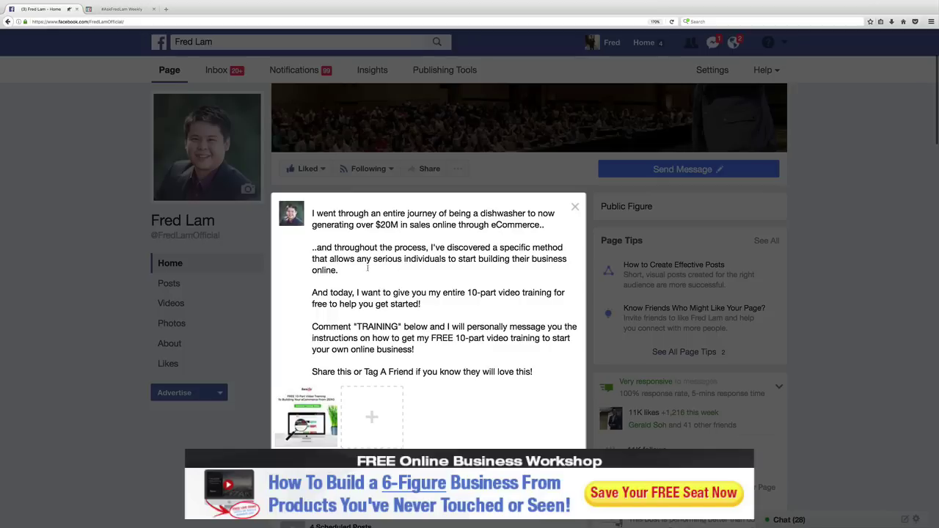
{"action": "scroll", "coordinate": [360, 279], "scroll_direction": "down", "scroll_amount": 1}
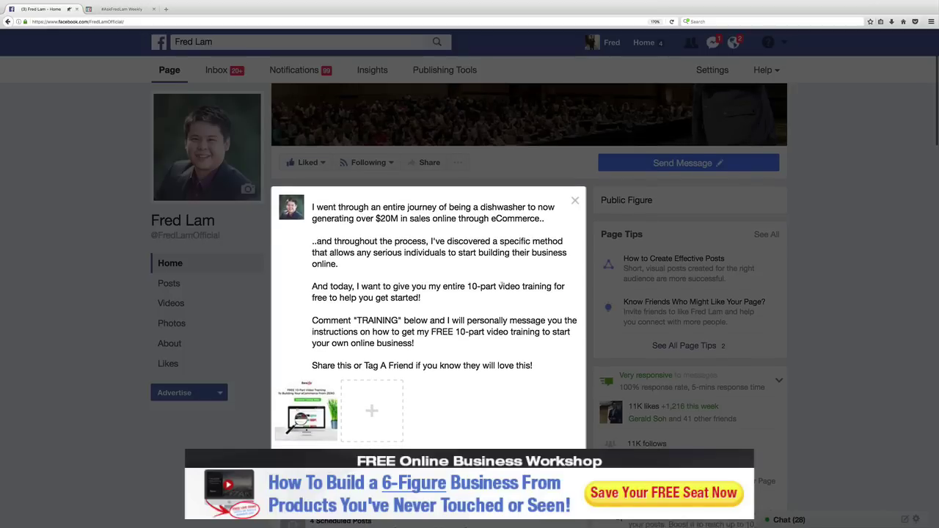
{"action": "type", "text": "FREE"}
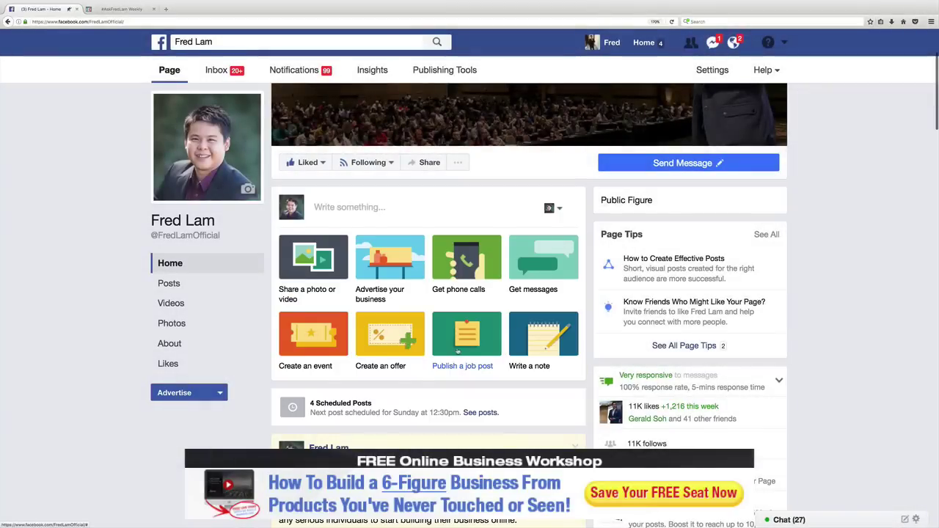
Step: Check the published post with its training image, then switch to the Chatmatic login window
{"action": "scroll", "coordinate": [522, 351], "scroll_direction": "down", "scroll_amount": 5}
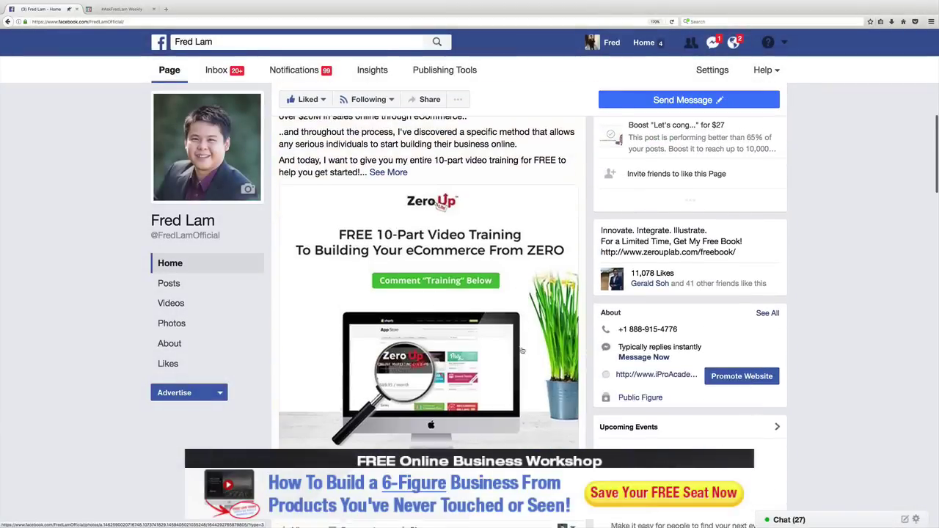
{"action": "scroll", "coordinate": [522, 351], "scroll_direction": "down", "scroll_amount": 2}
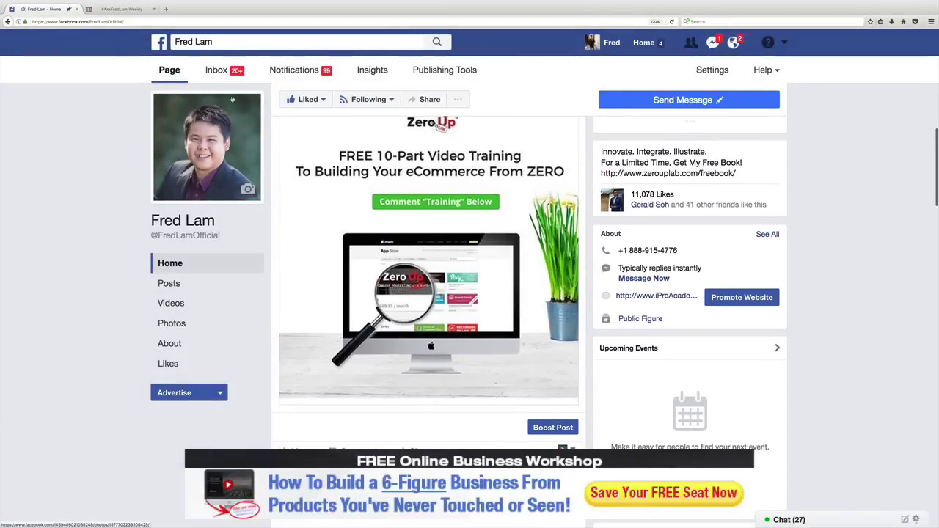
{"action": "key", "text": "super+Tab"}
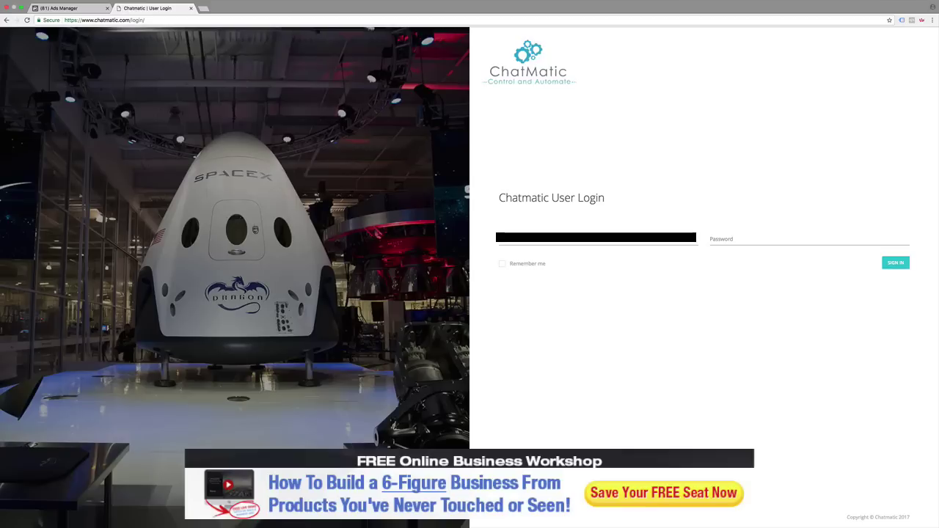
Step: Sign in to Chatmatic with the account password and open the page's Post Triggers list
{"action": "left_click", "coordinate": [734, 239]}
{"action": "type", "text": "••"}
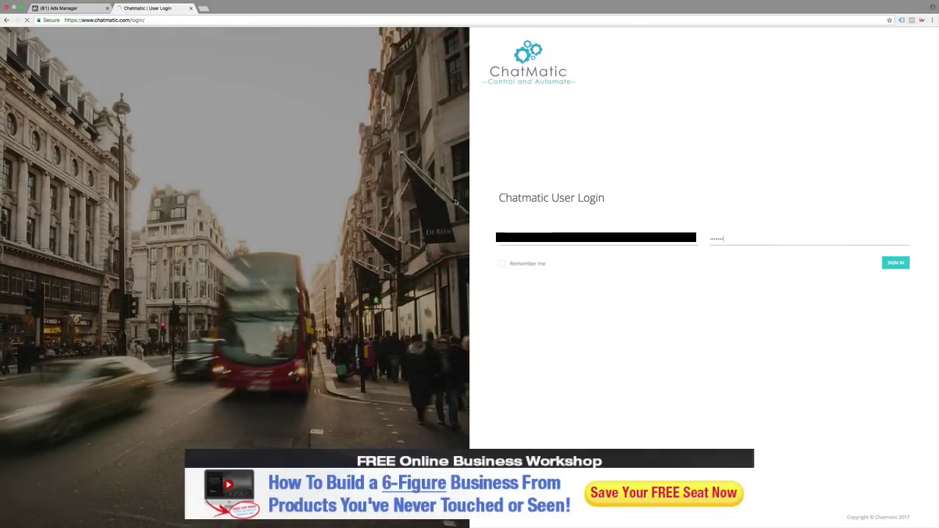
{"action": "key", "text": "Return"}
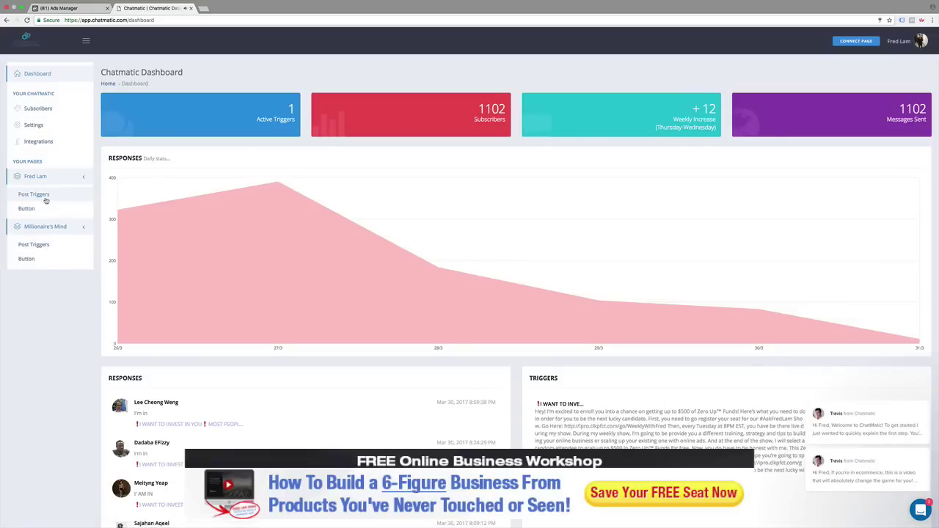
{"action": "left_click", "coordinate": [44, 197]}
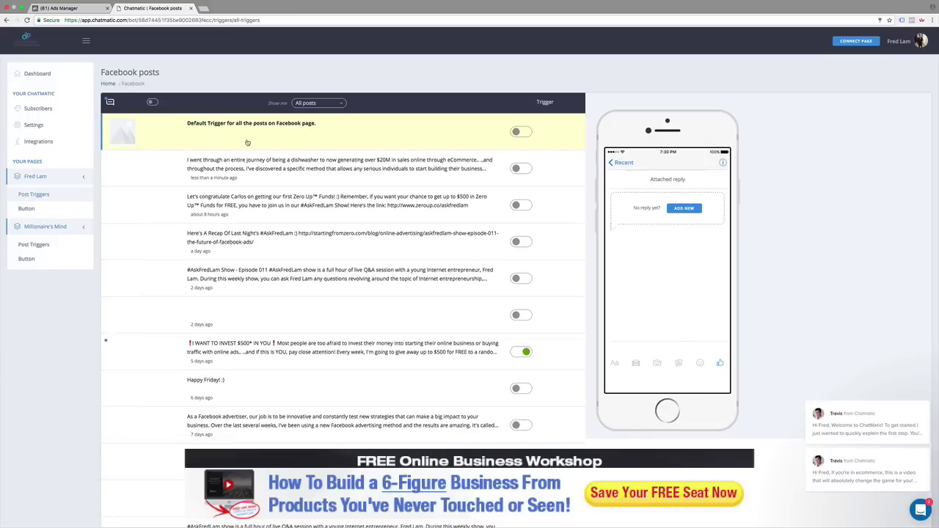
{"action": "left_click", "coordinate": [517, 170]}
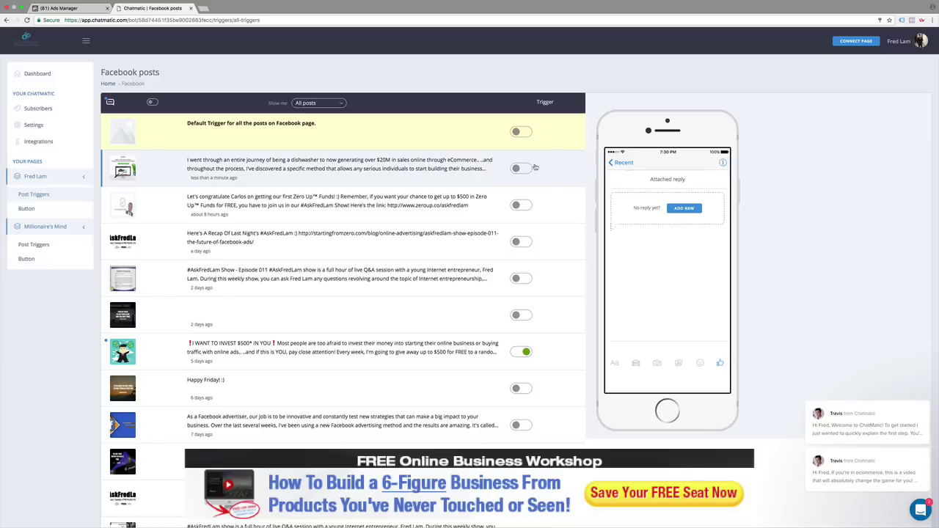
{"action": "left_click", "coordinate": [685, 209]}
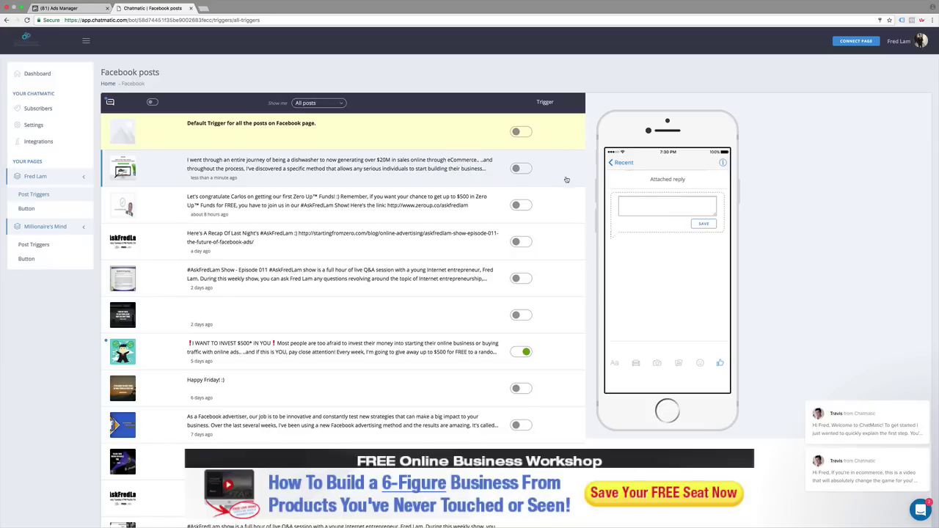
{"action": "left_click", "coordinate": [659, 201]}
{"action": "type", "text": "Hey!"}
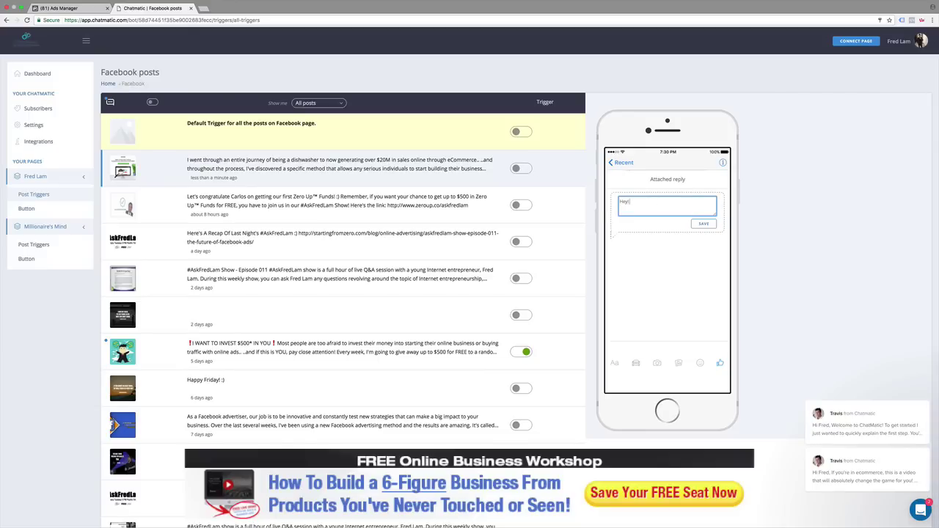
{"action": "type", "text": " I'm excited to hear that you wan"}
{"action": "key", "text": "BackSpace"}
{"action": "key", "text": "BackSpace"}
{"action": "key", "text": "BackSpace"}
{"action": "type", "text": "wnate dlo dig"}
{"action": "key", "text": "BackSpace"}
{"action": "key", "text": "BackSpace"}
{"action": "key", "text": "BackSpace"}
{"action": "key", "text": "BackSpace"}
{"action": "key", "text": "BackSpace"}
{"action": "key", "text": "BackSpace"}
{"action": "key", "text": "BackSpace"}
{"action": "key", "text": "BackSpace"}
{"action": "key", "text": "BackSpace"}
{"action": "key", "text": "BackSpace"}
{"action": "key", "text": "BackSpace"}
{"action": "key", "text": "BackSpace"}
{"action": "type", "text": "anted to start building your"}
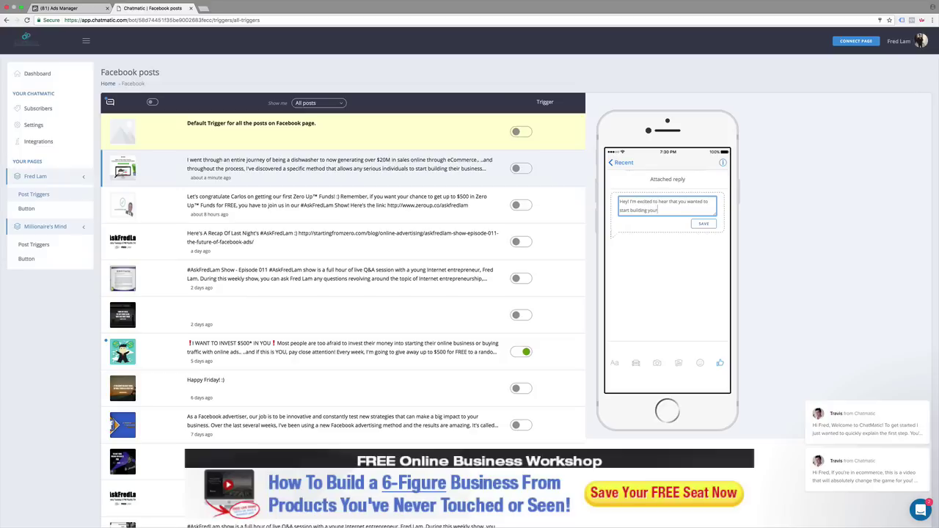
{"action": "type", "text": " own online business. Like I said earl"}
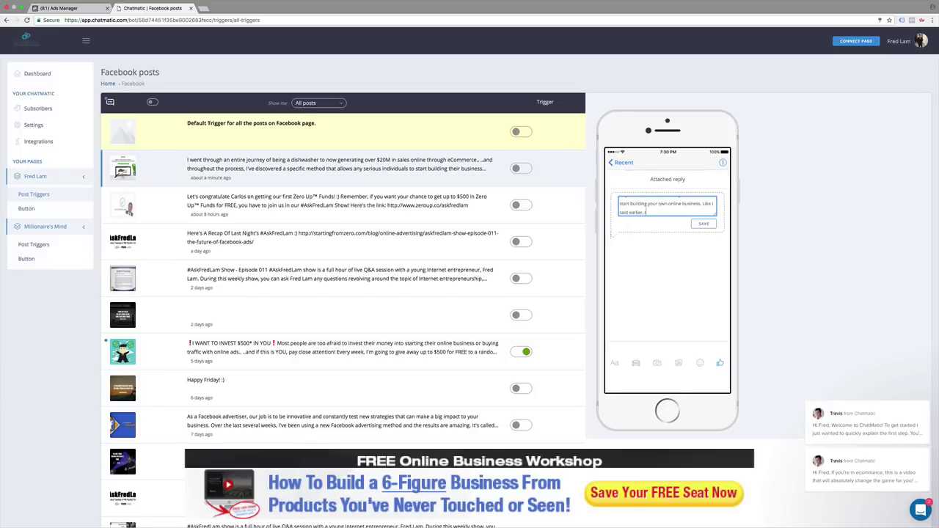
{"action": "type", "text": "ier, this is absolutely FREE and I'm doing t"}
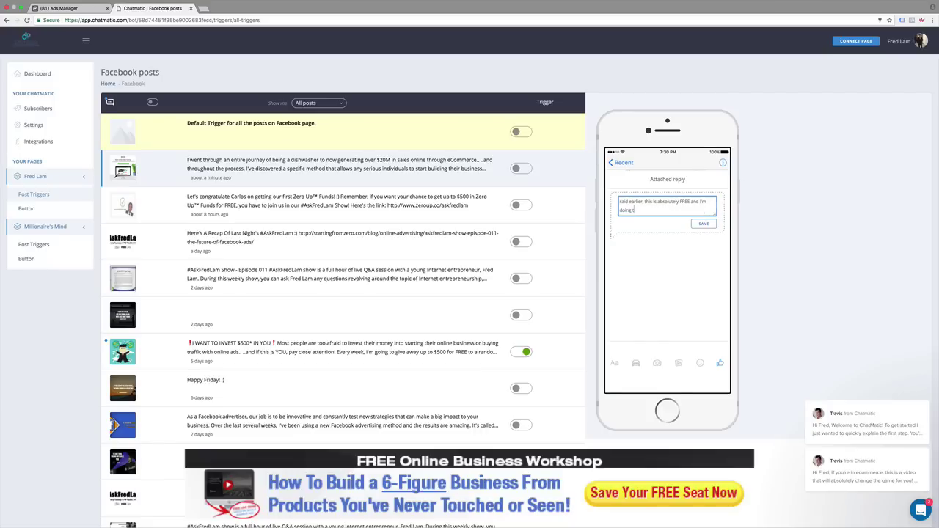
{"action": "type", "text": "ohis to. inspire you to start building your very own busi"}
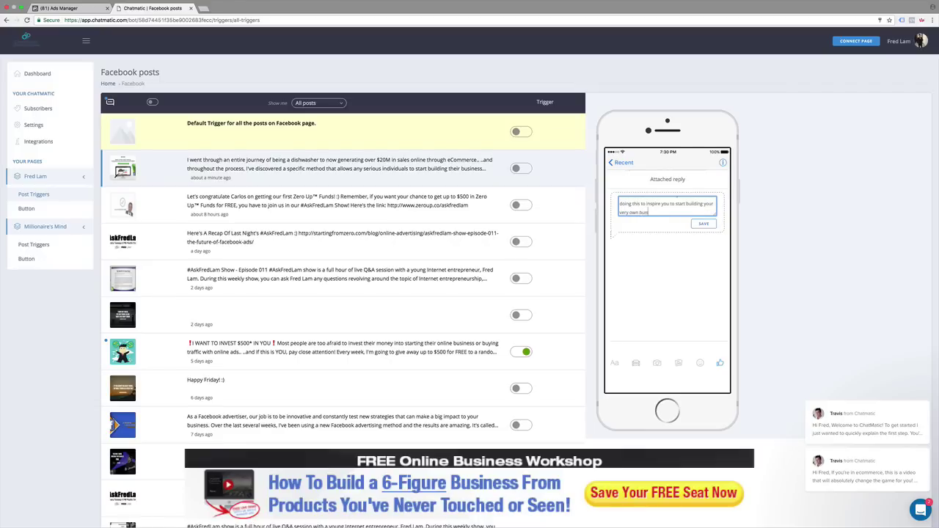
{"action": "type", "text": "ness starting today!"}
{"action": "left_click_drag", "start_coordinate": [716, 217], "coordinate": [722, 314]}
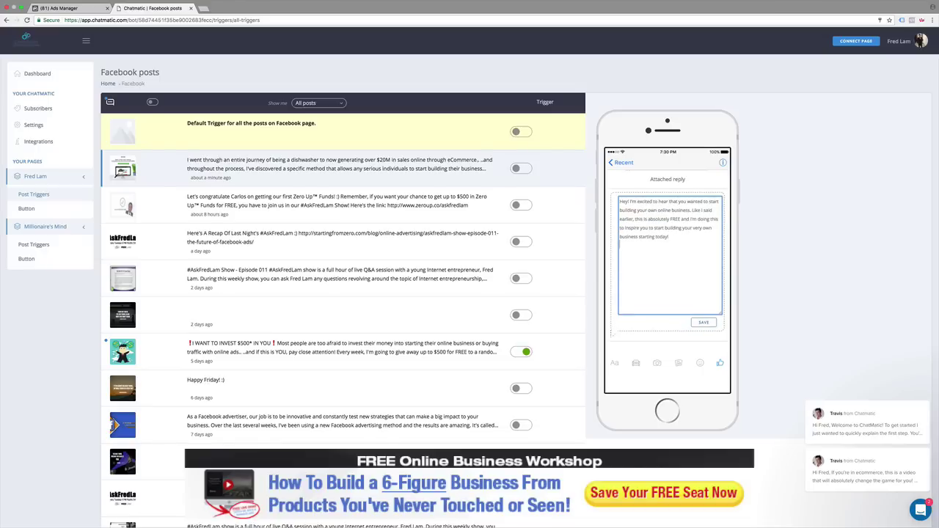
{"action": "type", "text": "Go here to"}
{"action": "type", "text": " get started now!"}
{"action": "type", "text": " http://www.zero"}
{"action": "type", "text": "up.co"}
{"action": "type", "text": "/free-course"}
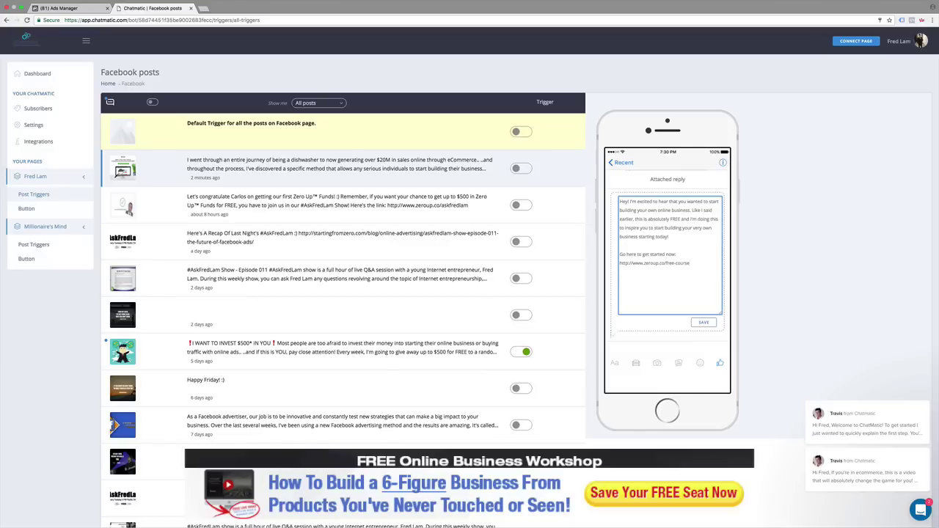
{"action": "type", "text": "Now don't be those who just grabb"}
{"action": "key", "text": "BackSpace"}
{"action": "type", "text": "this free course and do nothing with"}
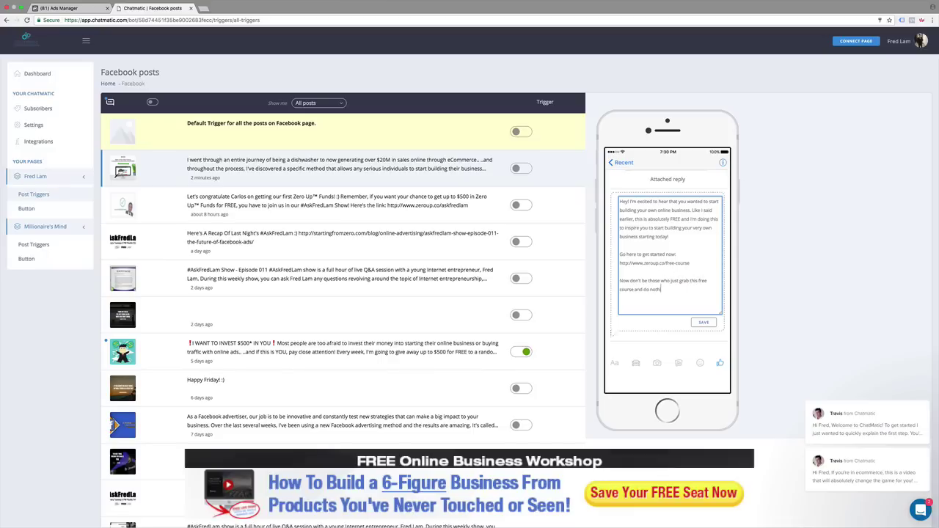
{"action": "type", "text": " it. In order for you to sctually start generating you"}
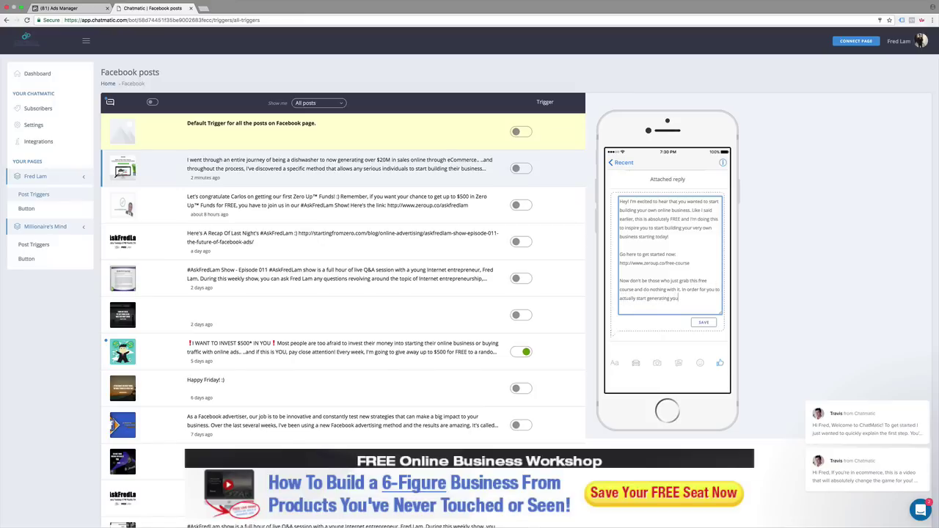
{"action": "type", "text": "r first sale online, even if you've n"}
{"action": "key", "text": "BackSpace"}
{"action": "key", "text": "BackSpace"}
{"action": "key", "text": "BackSpace"}
{"action": "key", "text": "BackSpace"}
{"action": "type", "text": "'ve never done so before, you have"}
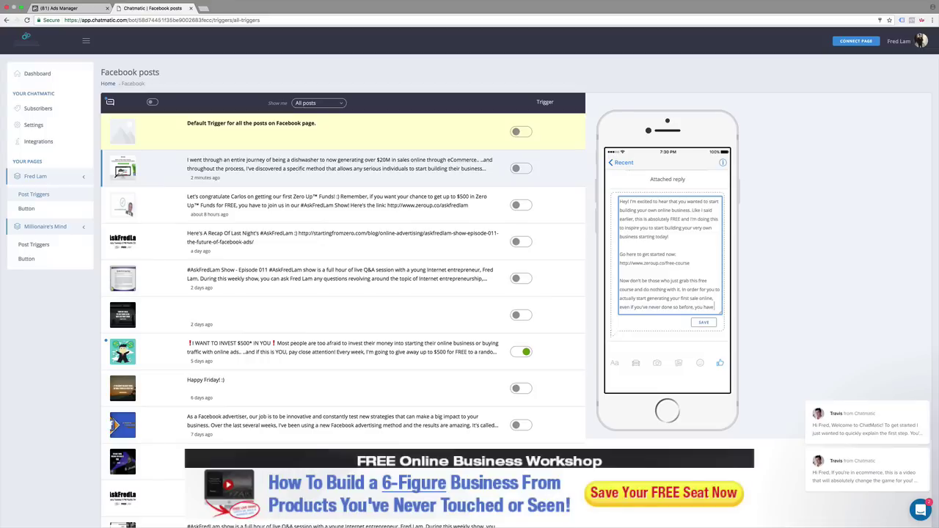
{"action": "type", "text": " to take act"}
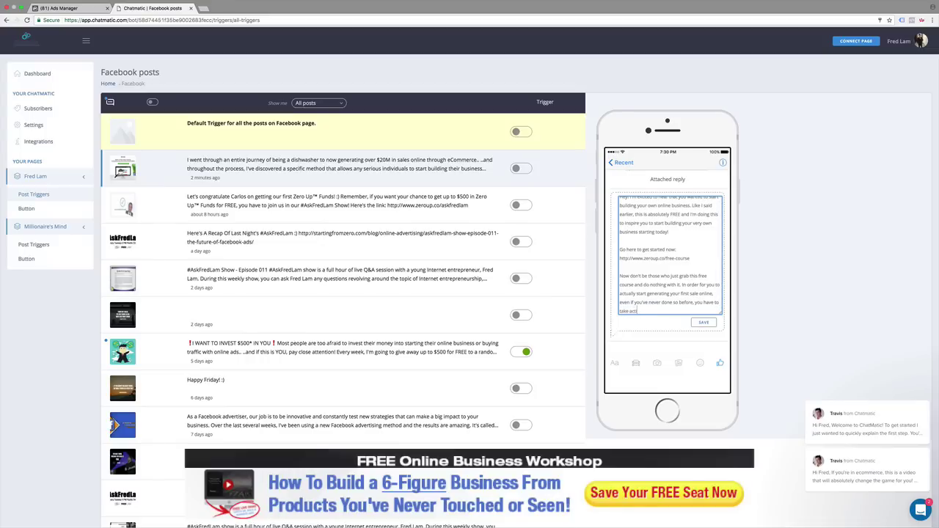
{"action": "type", "text": "ion!"}
{"action": "key", "text": "Return"}
{"action": "key", "text": "Return"}
{"action": "type", "text": "Watch every"}
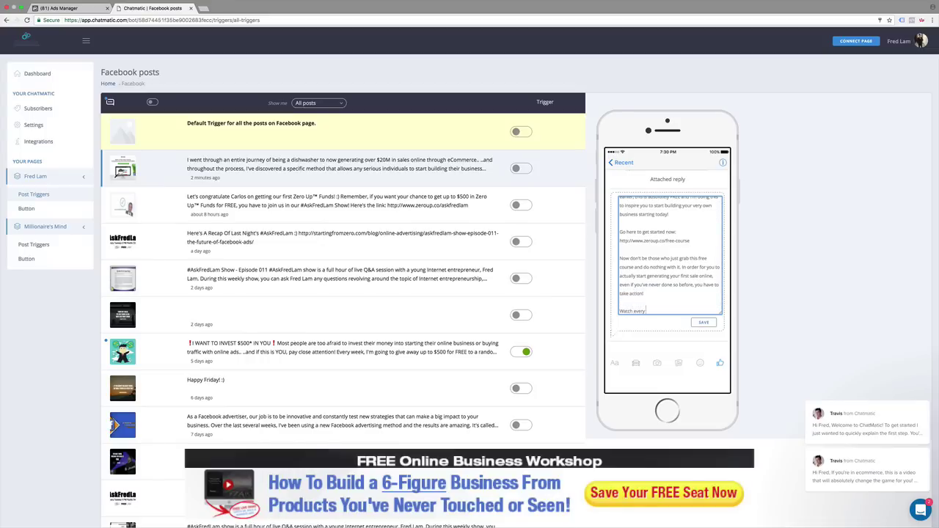
{"action": "type", "text": " single video thataining that I have for you an"}
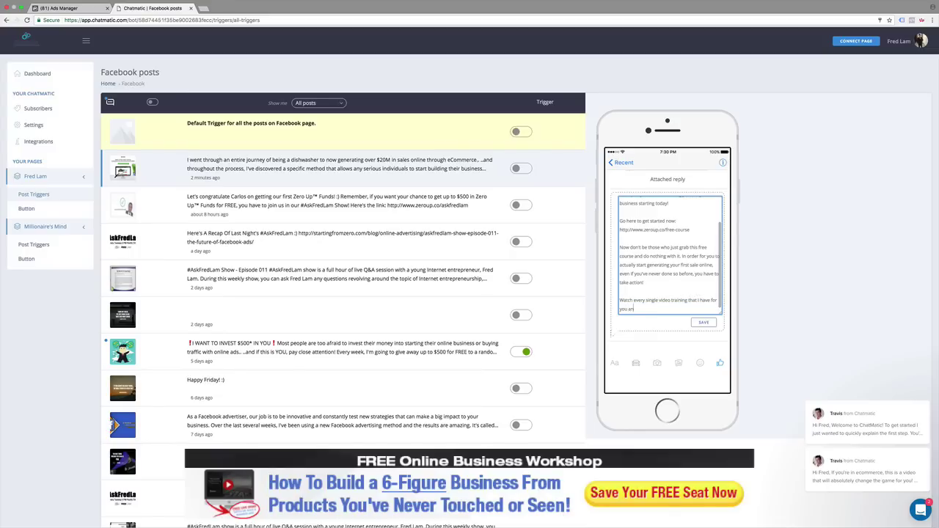
{"action": "type", "text": "d most importantly,"}
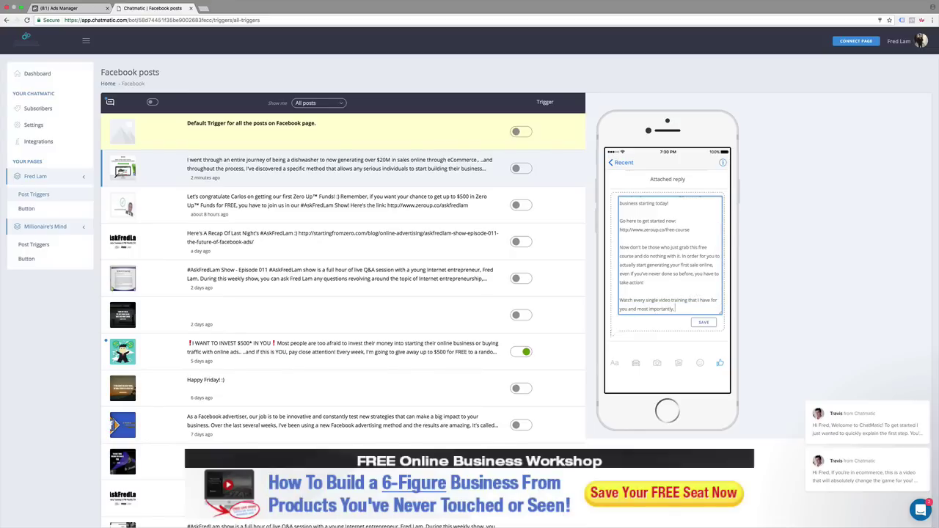
{"action": "type", "text": " apply them and start building tour"}
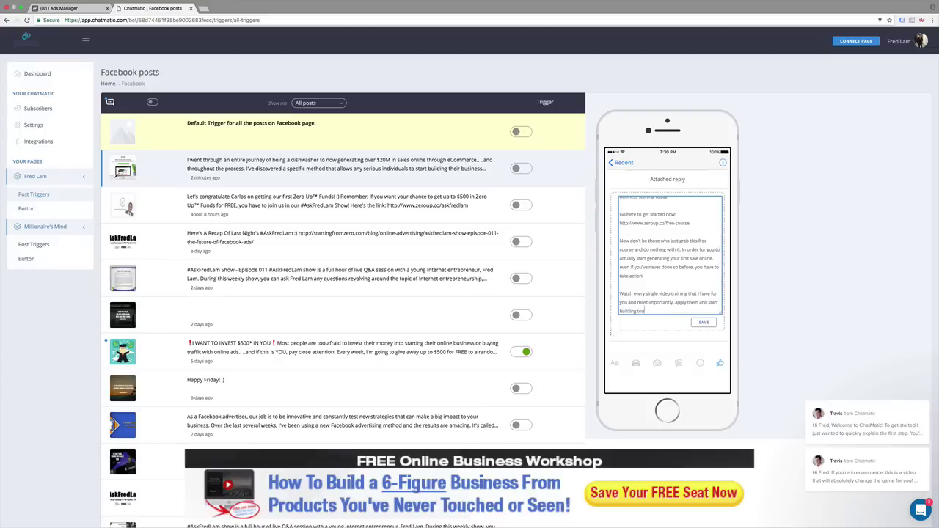
{"action": "key", "text": "BackSpace"}
{"action": "key", "text": "BackSpace"}
{"action": "key", "text": "BackSpace"}
{"action": "type", "text": "your own online business"}
{"action": "type", "text": " today!  "}
{"action": "type", "text": "He"}
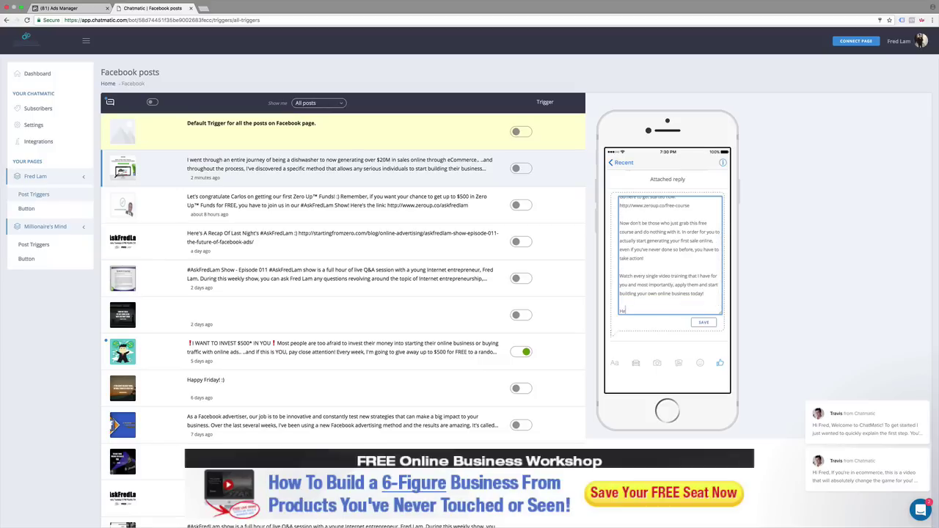
{"action": "type", "text": "re's the link again: http://www.zeroup.co/free-course"}
Step: Add the sign-up surprise note and close with 'To your success,' plus the sender's name
{"action": "key", "text": "Return"}
{"action": "type", "text": "In fa"}
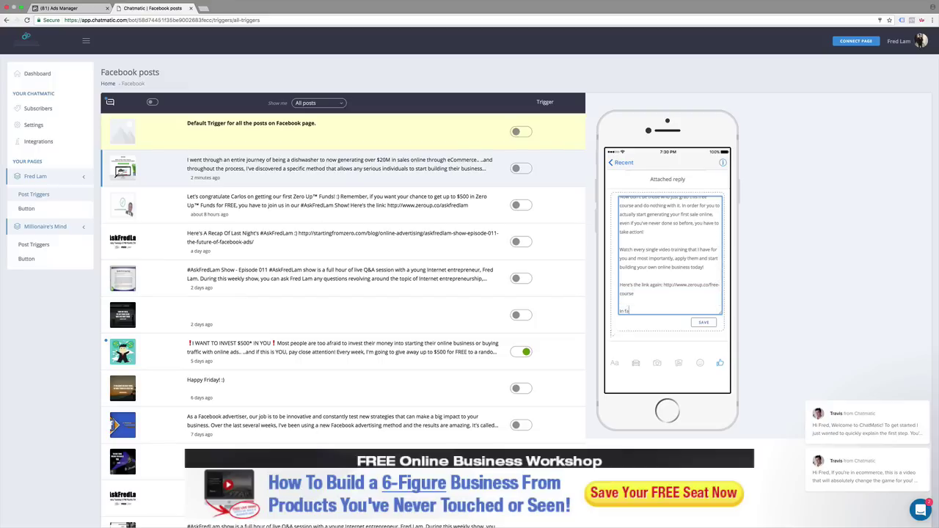
{"action": "type", "text": "ct, I even have a surprise for you when you sign up"}
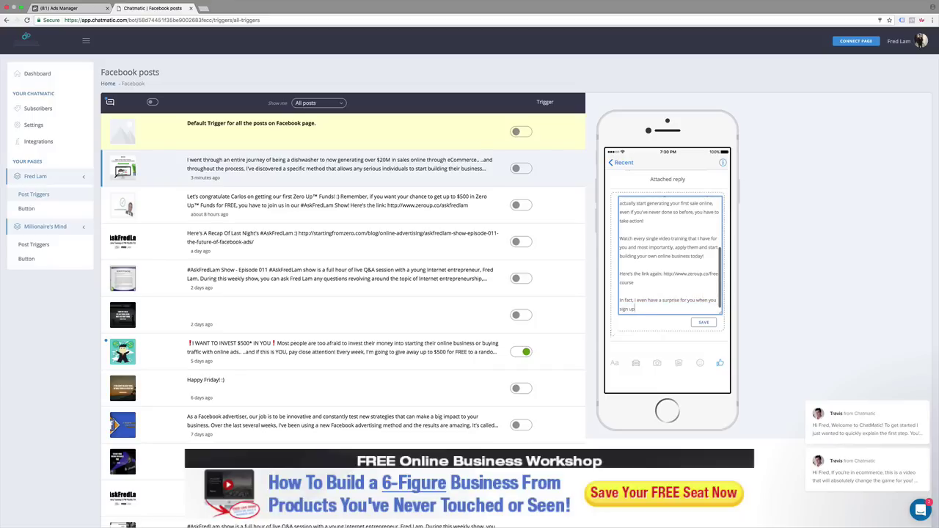
{"action": "type", "text": ". I creat"}
{"action": "key", "text": "BackSpace"}
{"action": "key", "text": "BackSpace"}
{"action": "key", "text": "BackSpace"}
{"action": "key", "text": "BackSpace"}
{"action": "key", "text": "BackSpace"}
{"action": "key", "text": "BackSpace"}
{"action": "type", "text": "You'll see it when you signed up with the link abov"}
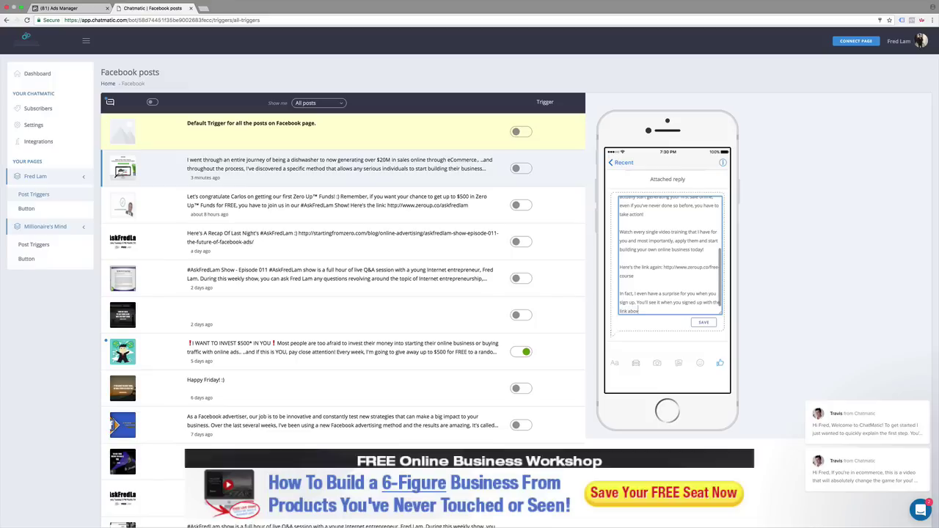
{"action": "type", "text": "e."}
{"action": "key", "text": "Return"}
{"action": "key", "text": "Return"}
{"action": "type", "text": "To your us"}
{"action": "type", "text": "cc"}
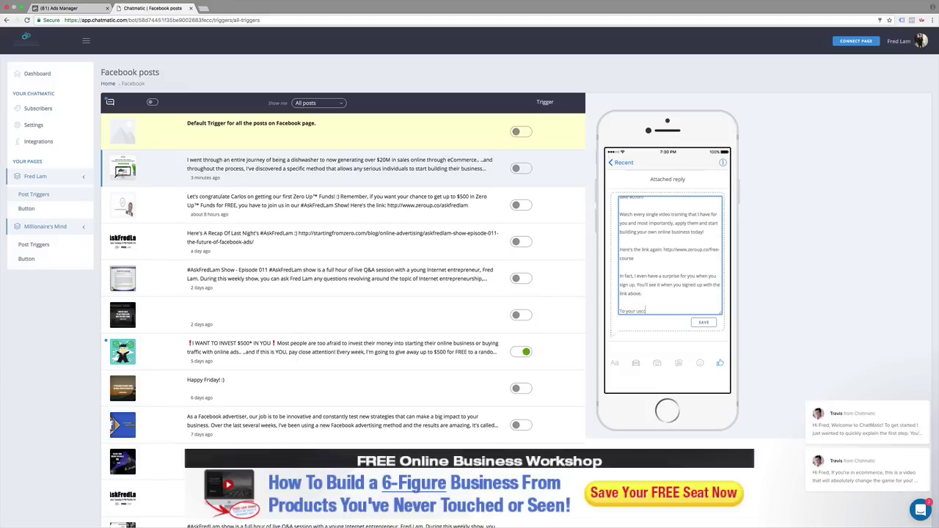
{"action": "key", "text": "BackSpace"}
{"action": "key", "text": "BackSpace"}
{"action": "key", "text": "BackSpace"}
{"action": "type", "text": "success,"}
{"action": "key", "text": "Return"}
{"action": "key", "text": "Return"}
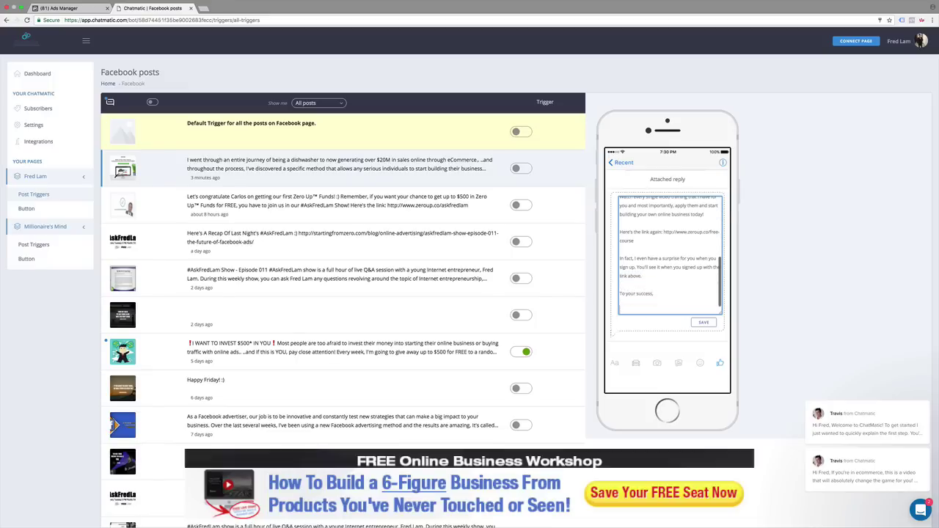
{"action": "type", "text": "Fred Lam"}
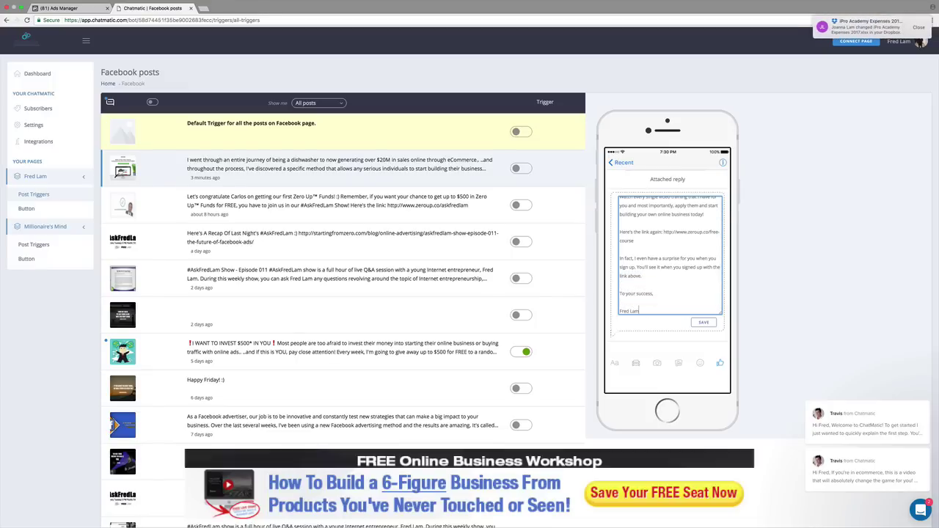
{"action": "key", "text": "ctrl+t"}
Step: Load ipro.clickperfect.com and log in with the saved account credentials
{"action": "type", "text": "ipro"}
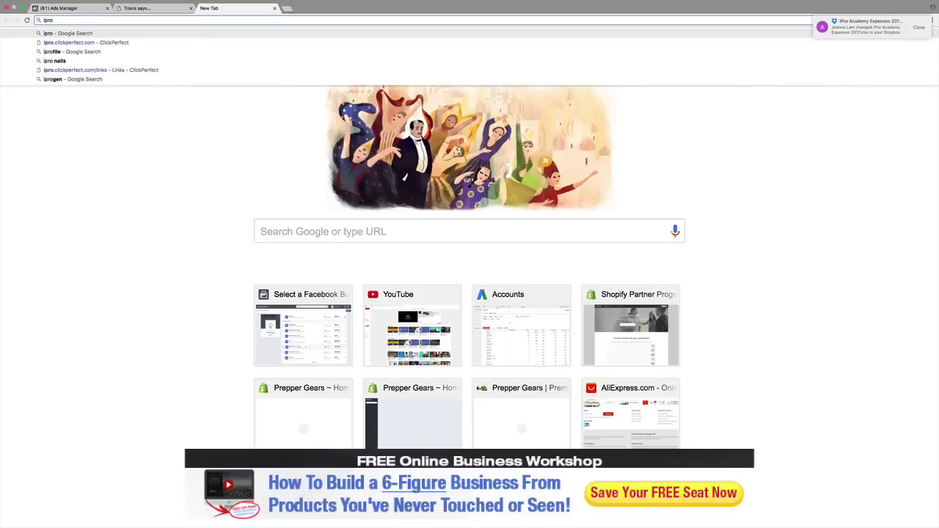
{"action": "key", "text": "Down"}
{"action": "key", "text": "Return"}
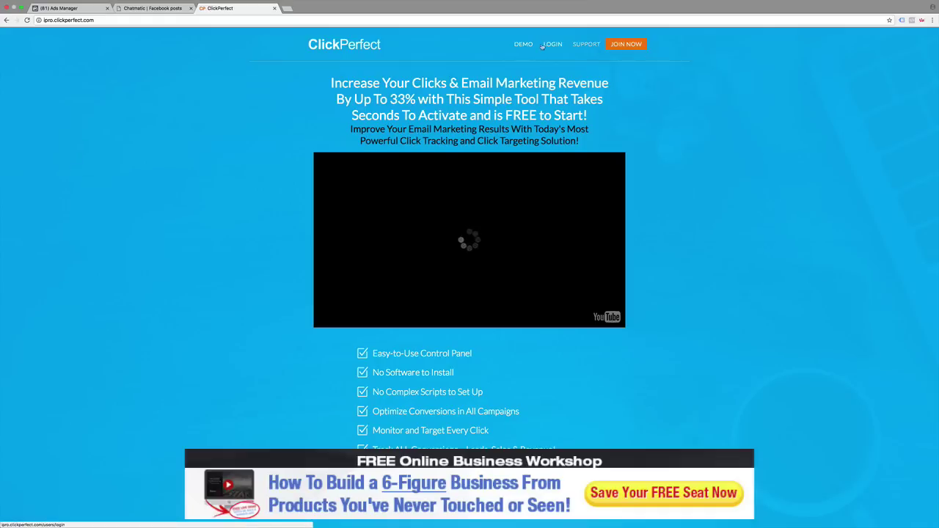
{"action": "left_click", "coordinate": [550, 44]}
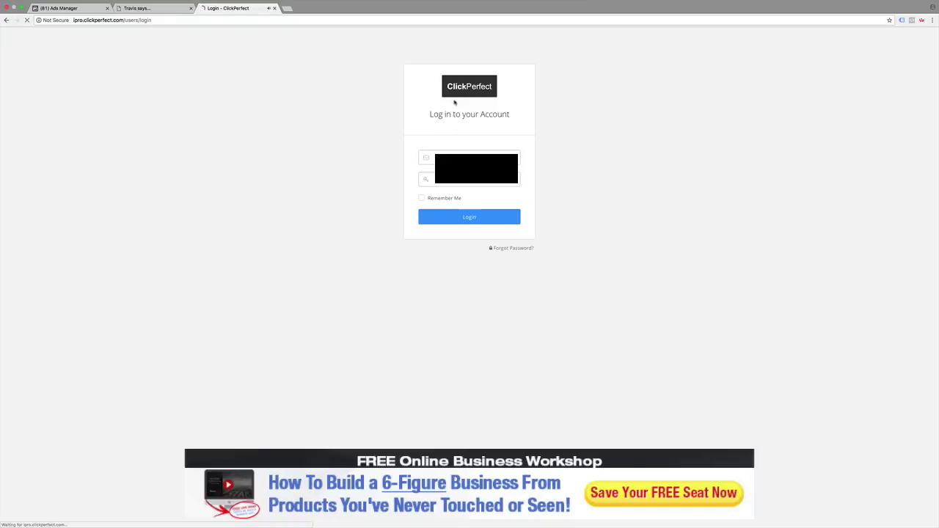
{"action": "left_click", "coordinate": [470, 158]}
{"action": "key", "text": "Down"}
{"action": "key", "text": "Return"}
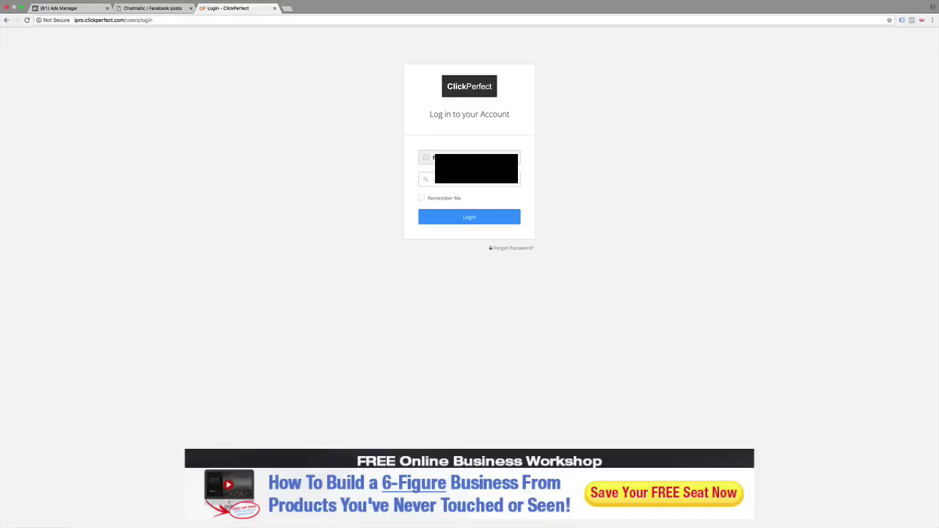
{"action": "key", "text": "Return"}
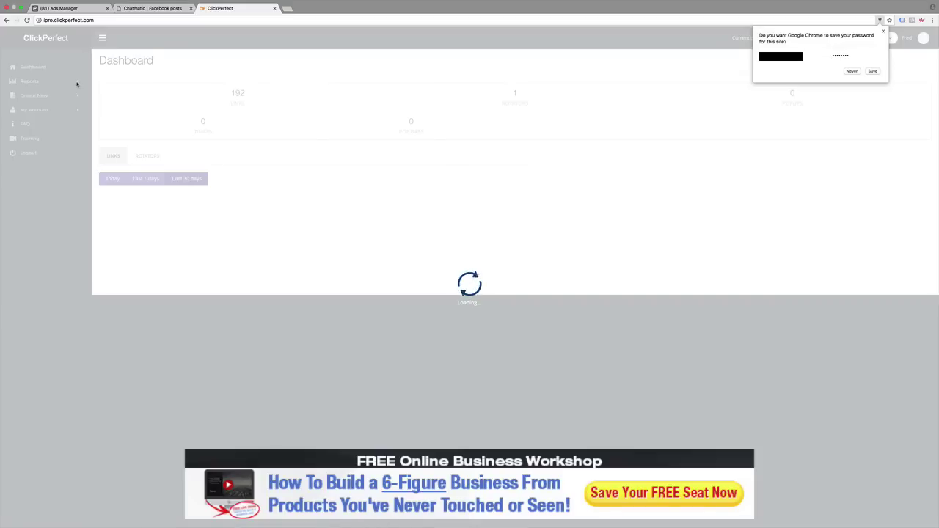
{"action": "left_click", "coordinate": [73, 81]}
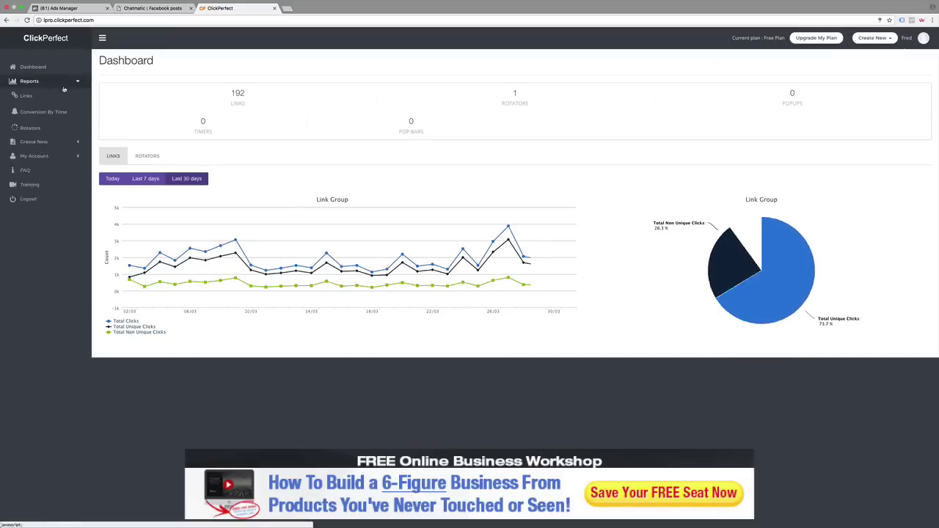
{"action": "left_click", "coordinate": [26, 96]}
{"action": "left_click", "coordinate": [288, 9]}
{"action": "type", "text": "www.zerou"}
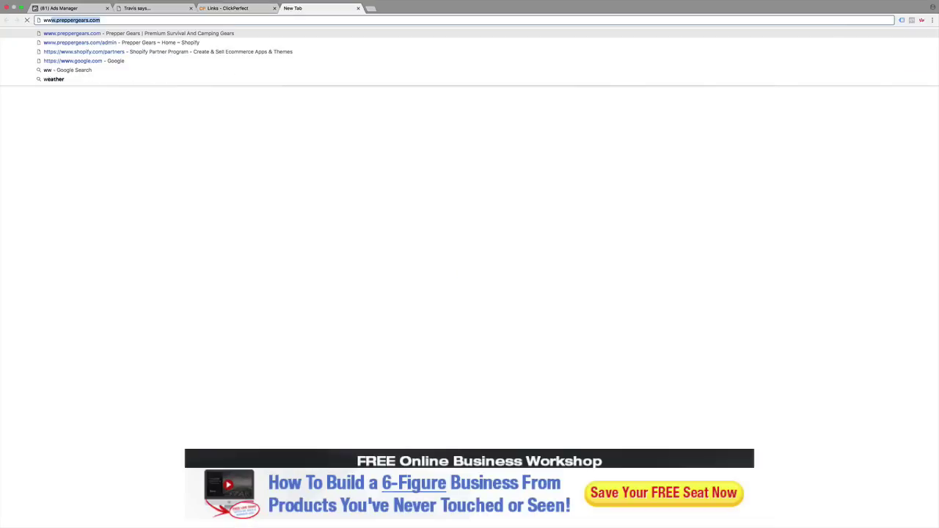
{"action": "type", "text": "p.c"}
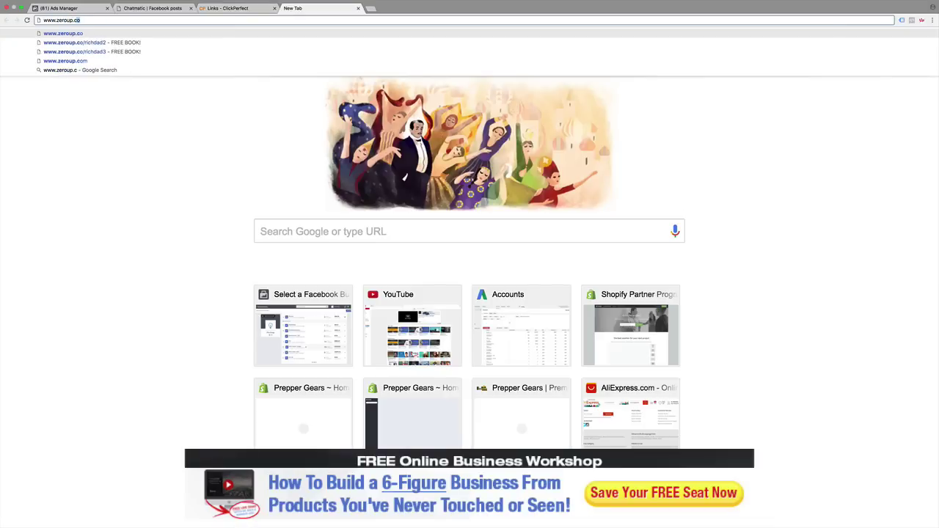
{"action": "type", "text": "o/free-course"}
{"action": "key", "text": "Return"}
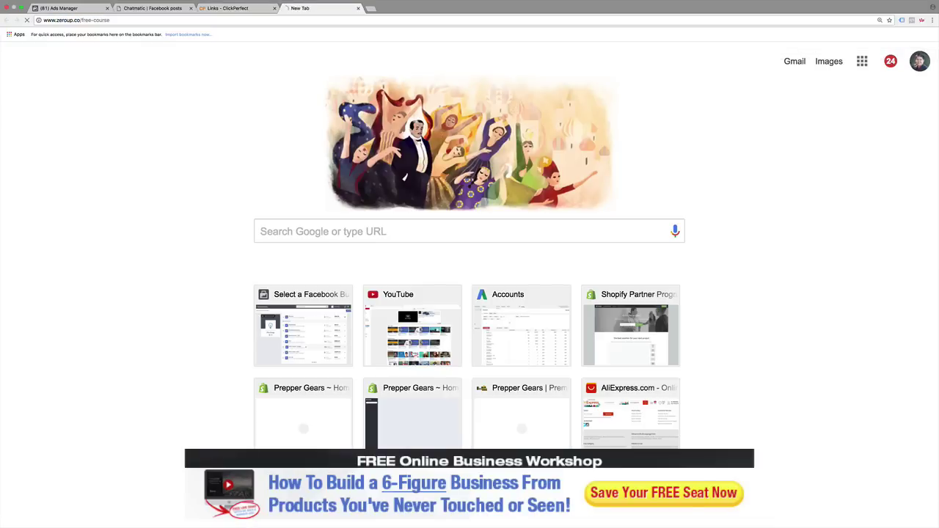
{"action": "key", "text": "ctrl+w"}
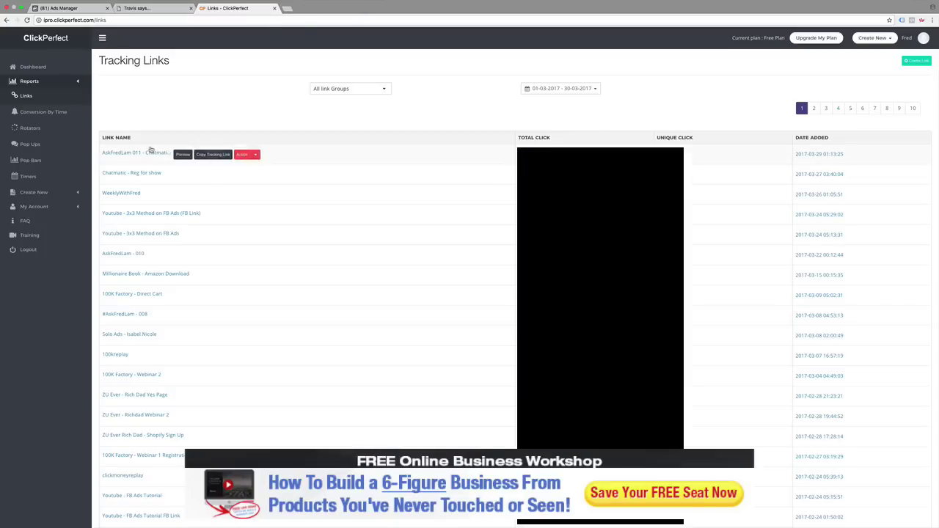
{"action": "left_click", "coordinate": [921, 64]}
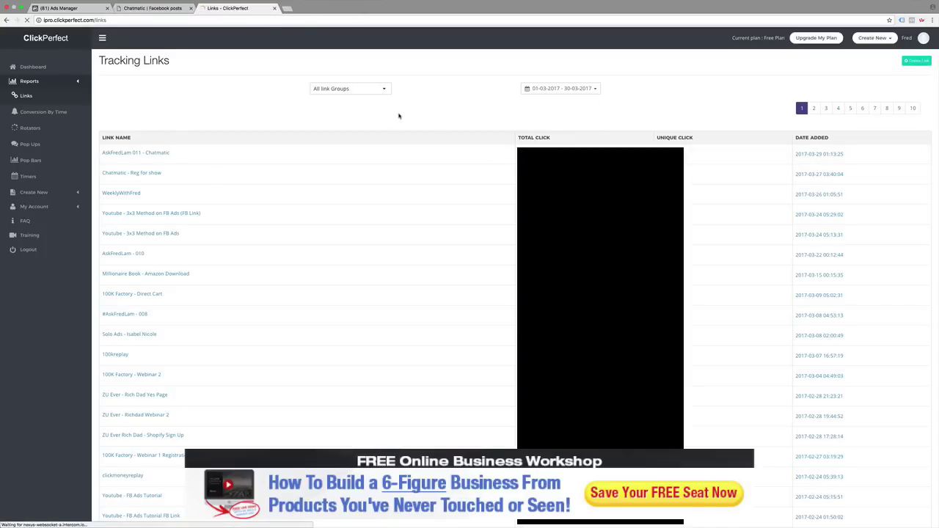
{"action": "left_click", "coordinate": [241, 98]}
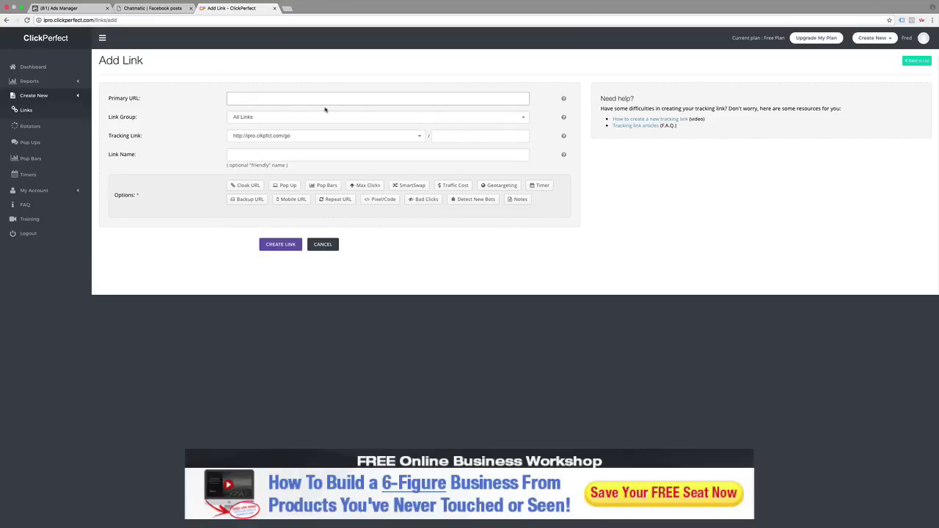
Step: Fill in a new ClickPerfect link to zeroup.co/free-course with ending 'zufreecourse' and try creating it
{"action": "type", "text": "http://www.zeroup.co/free-course"}
{"action": "key", "text": "Tab"}
{"action": "key", "text": "Tab"}
{"action": "key", "text": "Tab"}
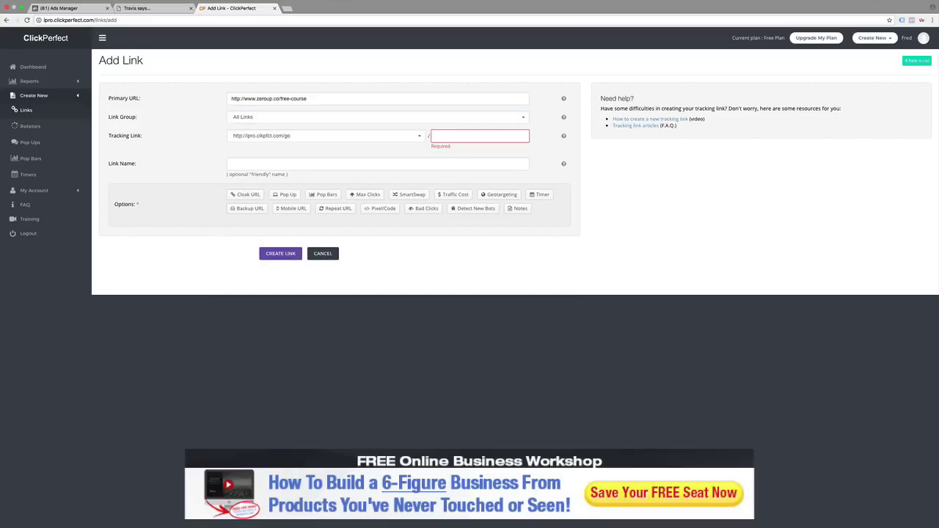
{"action": "type", "text": "zufreecourse"}
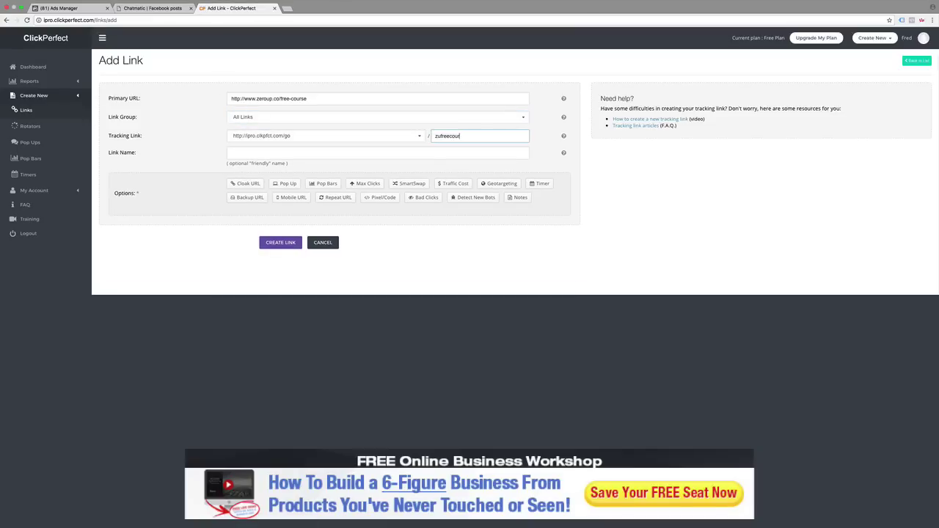
{"action": "key", "text": "Tab"}
{"action": "type", "text": "ZU F"}
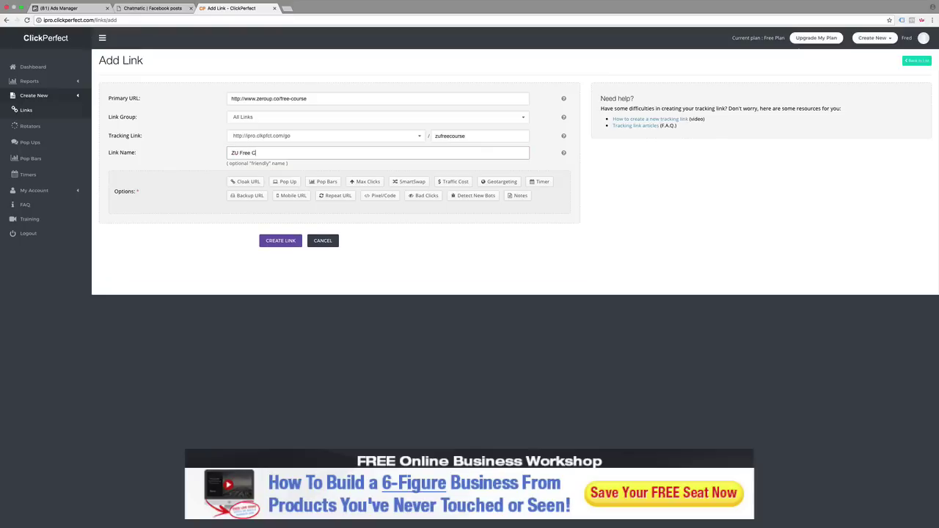
{"action": "left_click", "coordinate": [286, 243]}
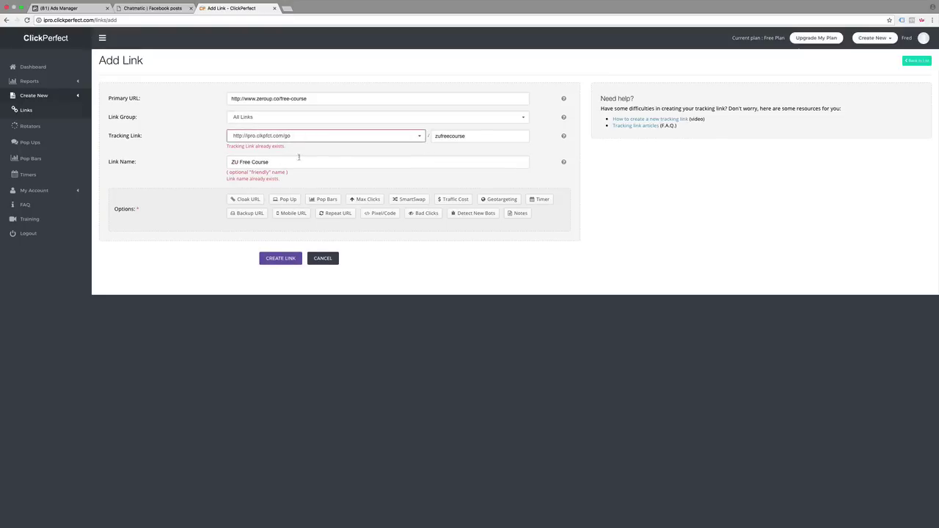
Step: Change the ending to ZeroUpLiteCourse, name it 'ZU Free Course Facebook', create it, and copy its tracking link
{"action": "left_click", "coordinate": [469, 135]}
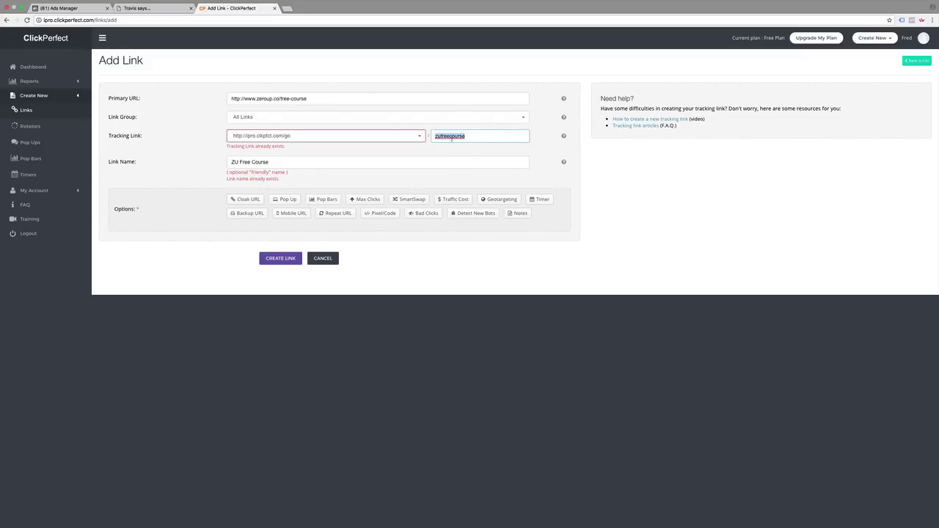
{"action": "type", "text": "ZeroUpLiteC"}
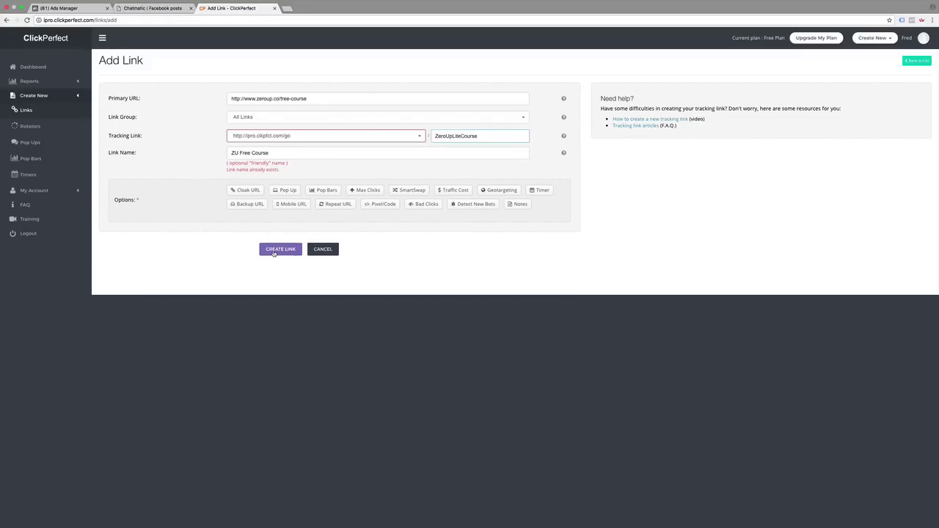
{"action": "left_click", "coordinate": [273, 250]}
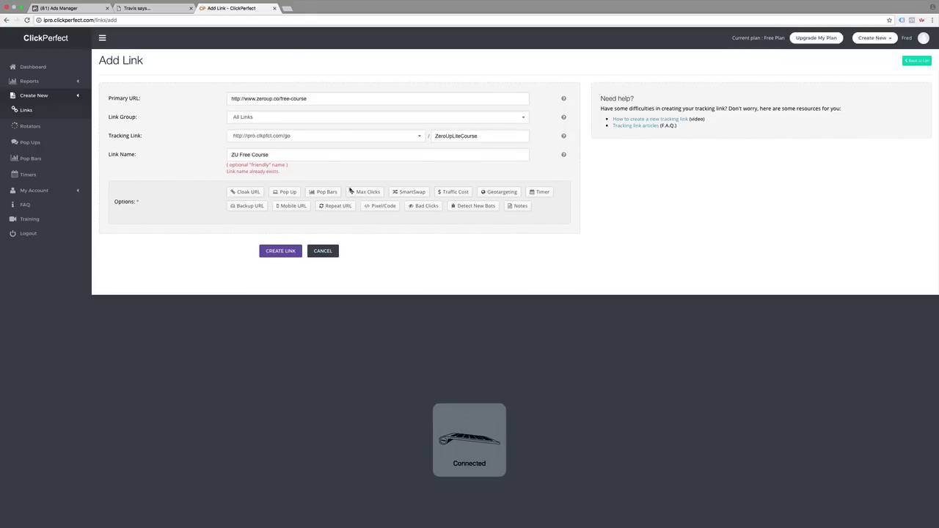
{"action": "left_click", "coordinate": [278, 156]}
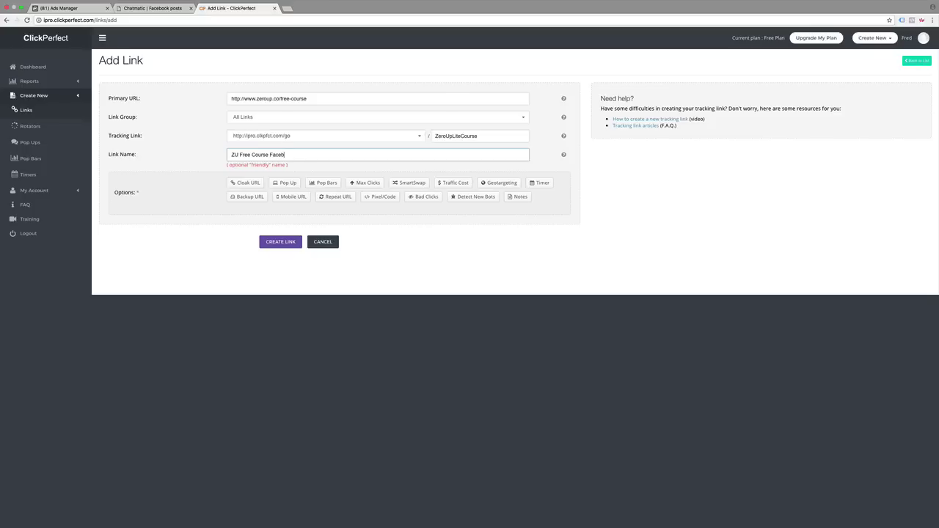
{"action": "left_click", "coordinate": [270, 242]}
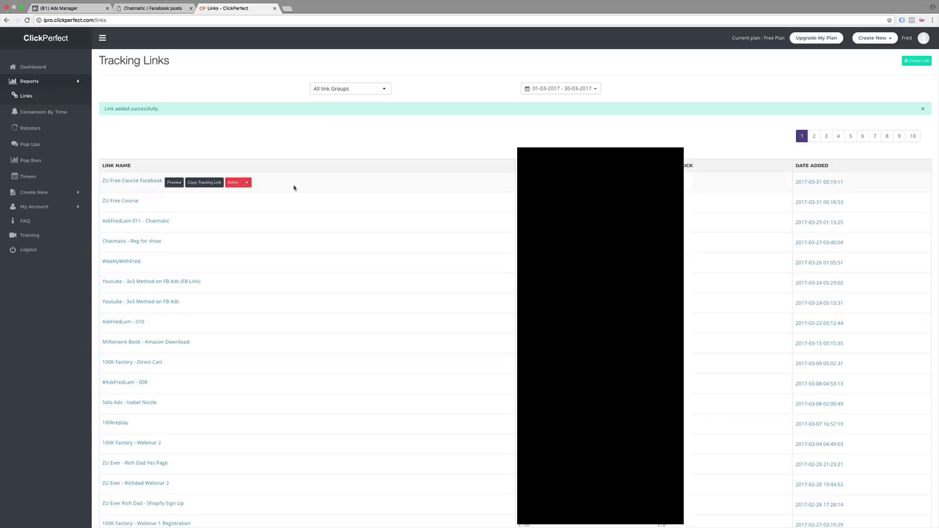
{"action": "left_click", "coordinate": [204, 182]}
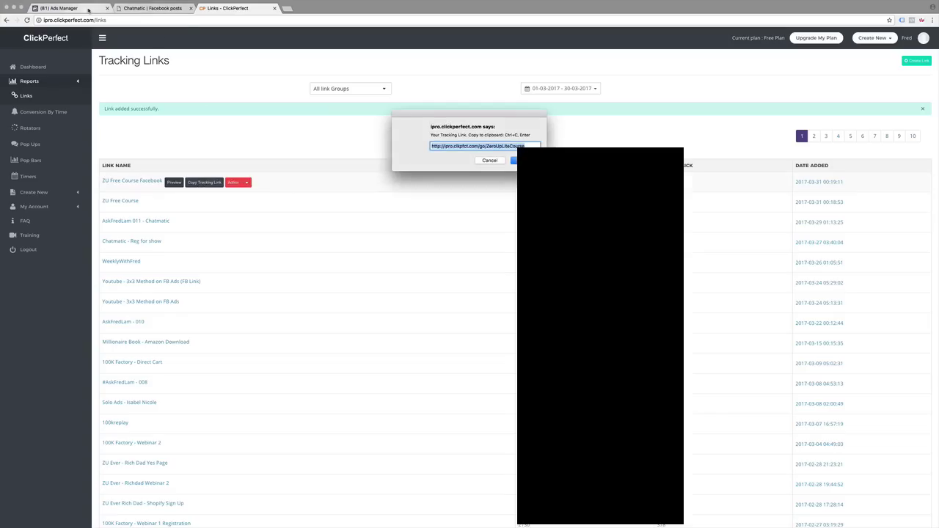
{"action": "left_click", "coordinate": [137, 10]}
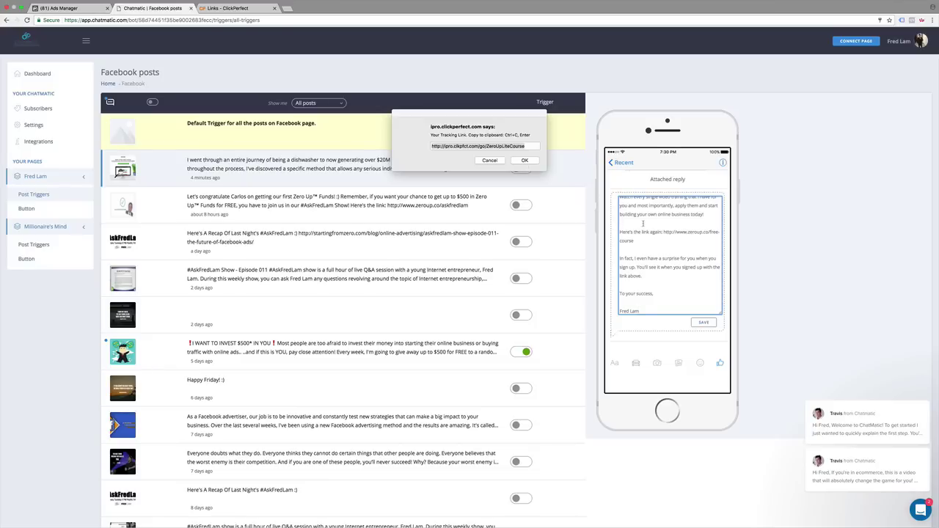
Step: Replace the first zeroup link in the auto-reply with the ClickPerfect tracking link
{"action": "left_click", "coordinate": [524, 161]}
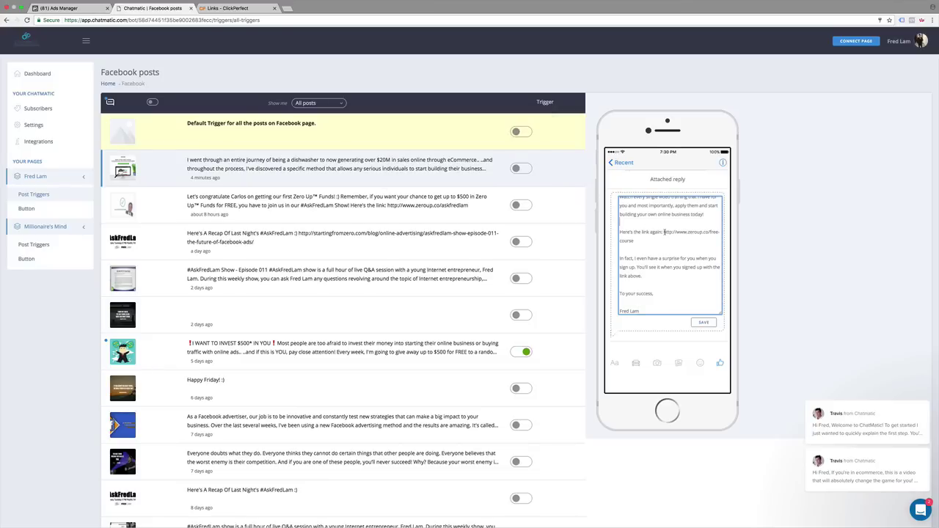
{"action": "left_click_drag", "start_coordinate": [664, 232], "coordinate": [634, 241]}
{"action": "type", "text": "http://ipro.clkpfct.com/go/ZeroUpLiteCourse"}
{"action": "scroll", "coordinate": [691, 243], "scroll_direction": "up", "scroll_amount": 2}
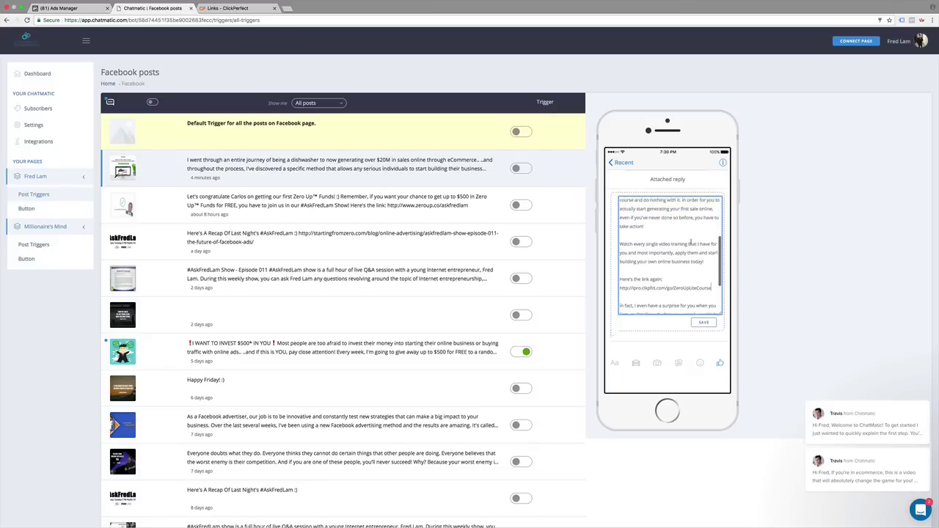
{"action": "scroll", "coordinate": [690, 243], "scroll_direction": "up", "scroll_amount": 3}
Step: Replace the remaining zeroup free-course link with the tracking link and save the auto-reply
{"action": "left_click_drag", "start_coordinate": [656, 237], "coordinate": [621, 226]}
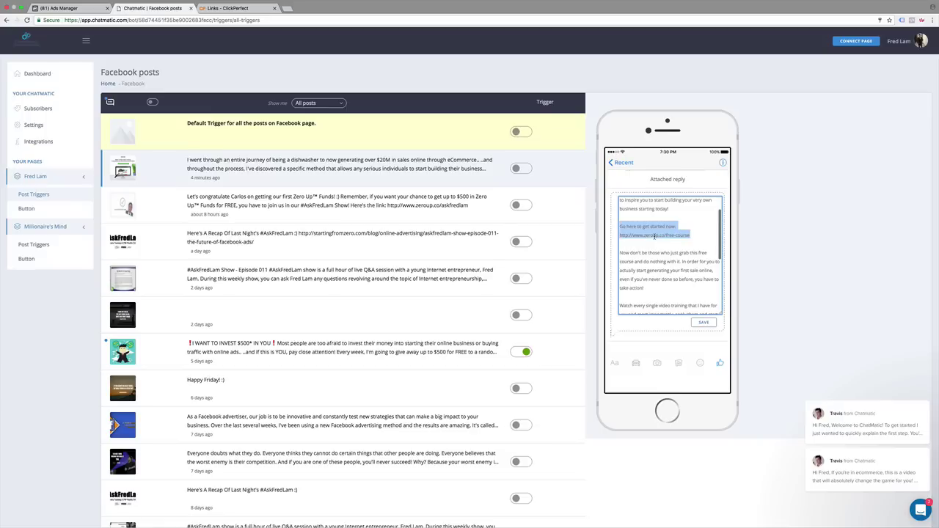
{"action": "left_click", "coordinate": [686, 236]}
{"action": "left_click_drag", "start_coordinate": [690, 236], "coordinate": [620, 235]}
{"action": "type", "text": "http://ipro.clkpfct.com/go/ZeroUpLiteCourse"}
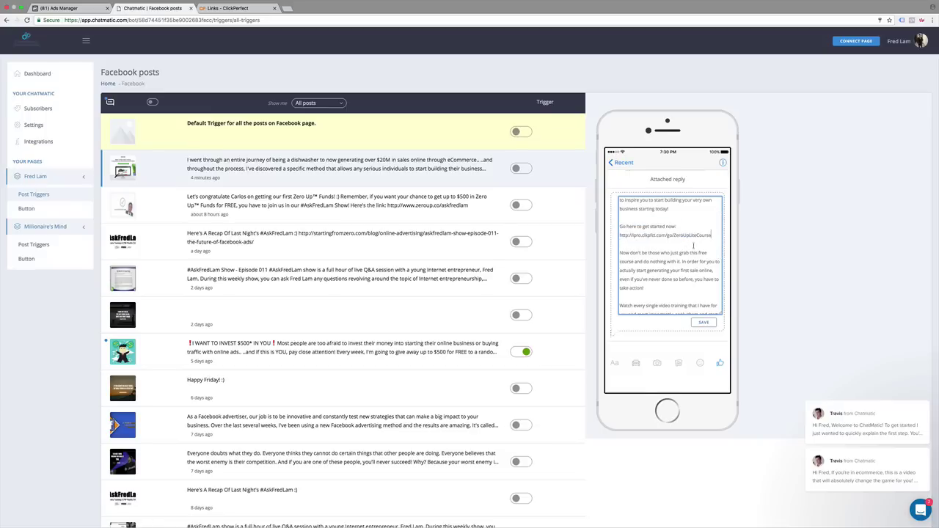
{"action": "scroll", "coordinate": [700, 245], "scroll_direction": "up", "scroll_amount": 3}
{"action": "scroll", "coordinate": [700, 257], "scroll_direction": "down", "scroll_amount": 5}
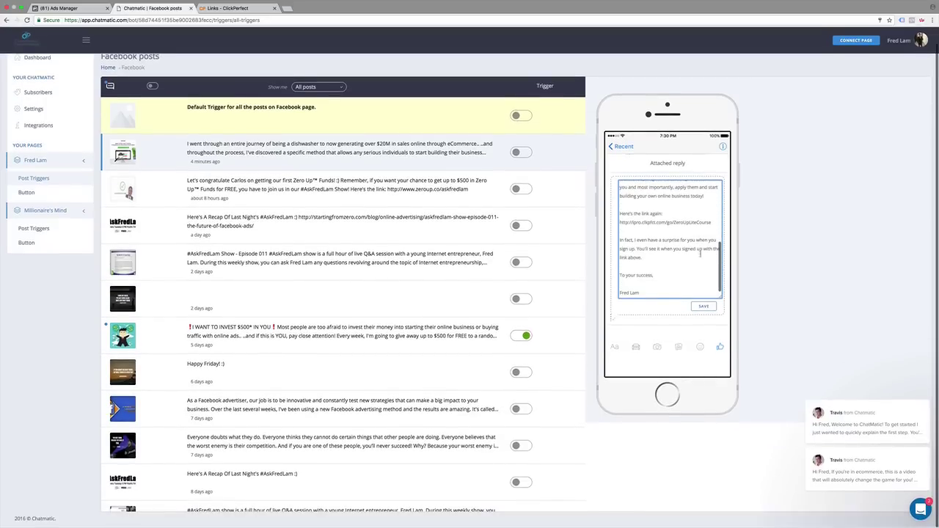
{"action": "left_click", "coordinate": [706, 308]}
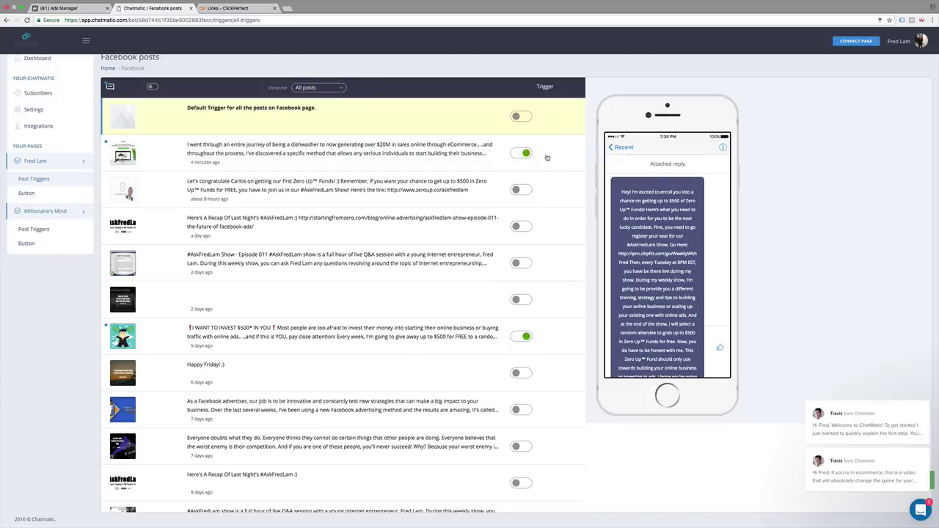
{"action": "key", "text": "super+Tab"}
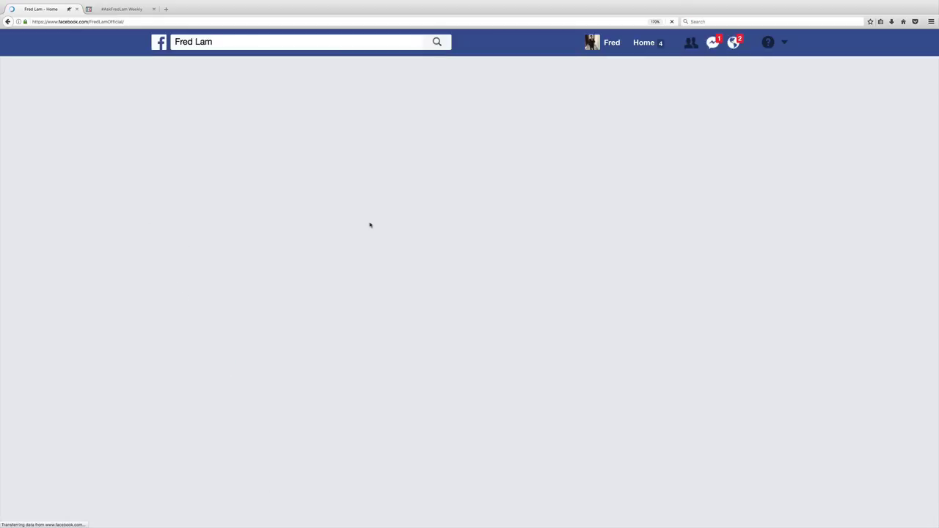
Step: Check the live FREE 10-Part Video Training post on the Facebook Page, then start a blank Chrome tab
{"action": "scroll", "coordinate": [369, 253], "scroll_direction": "down", "scroll_amount": 15}
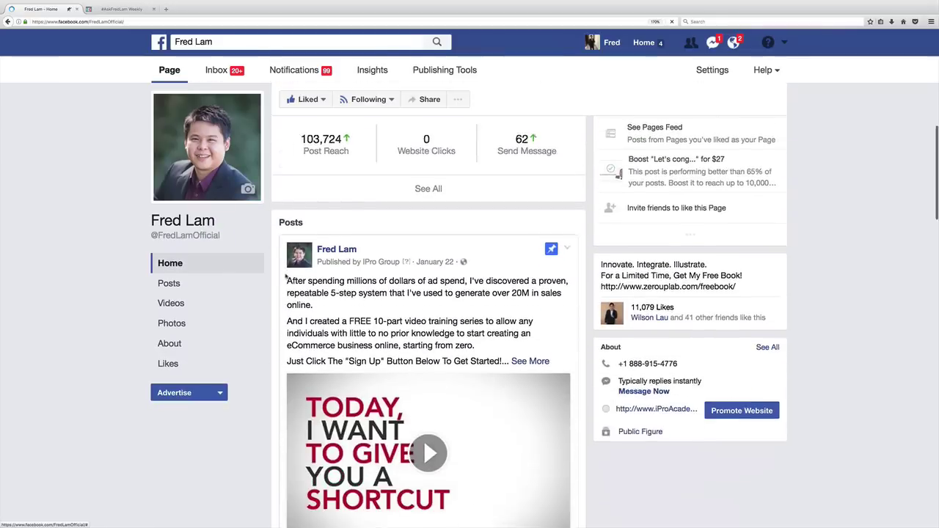
{"action": "scroll", "coordinate": [286, 277], "scroll_direction": "down", "scroll_amount": 10}
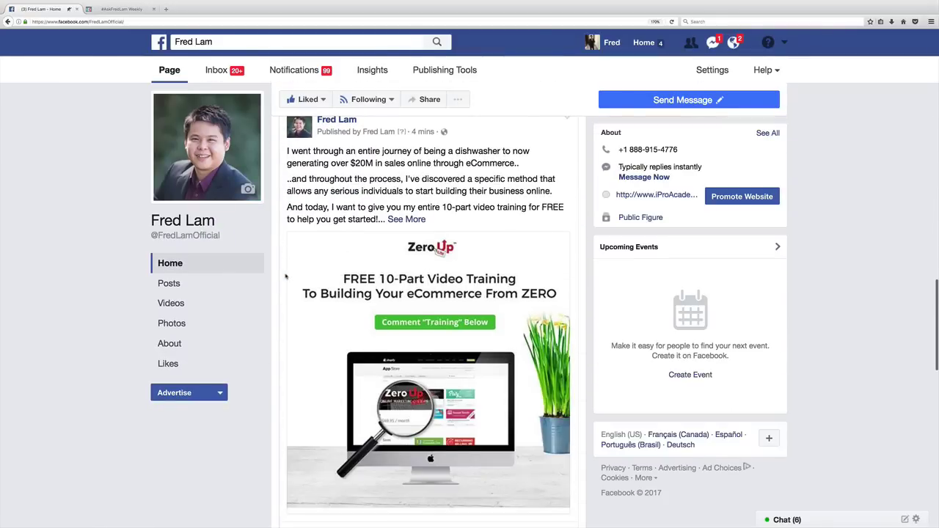
{"action": "scroll", "coordinate": [286, 277], "scroll_direction": "down", "scroll_amount": 2}
{"action": "scroll", "coordinate": [269, 213], "scroll_direction": "up", "scroll_amount": 2}
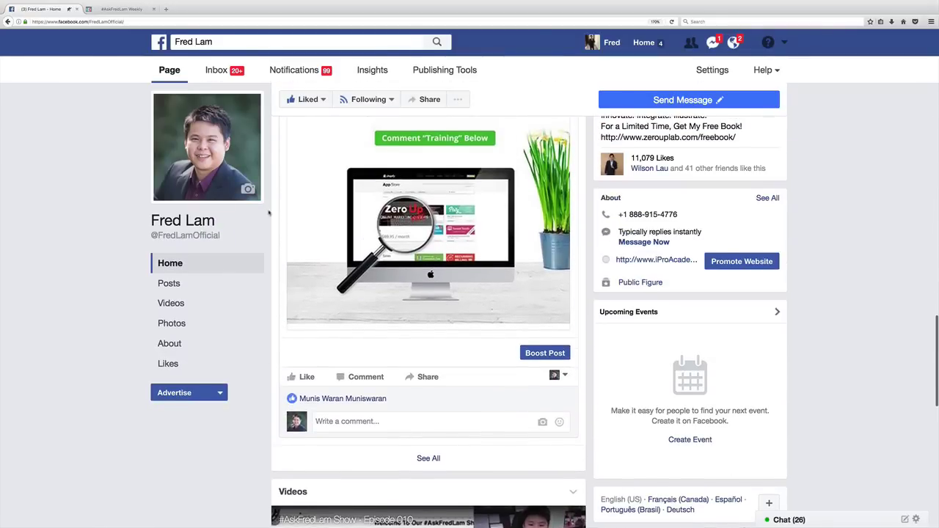
{"action": "key", "text": "super+Tab"}
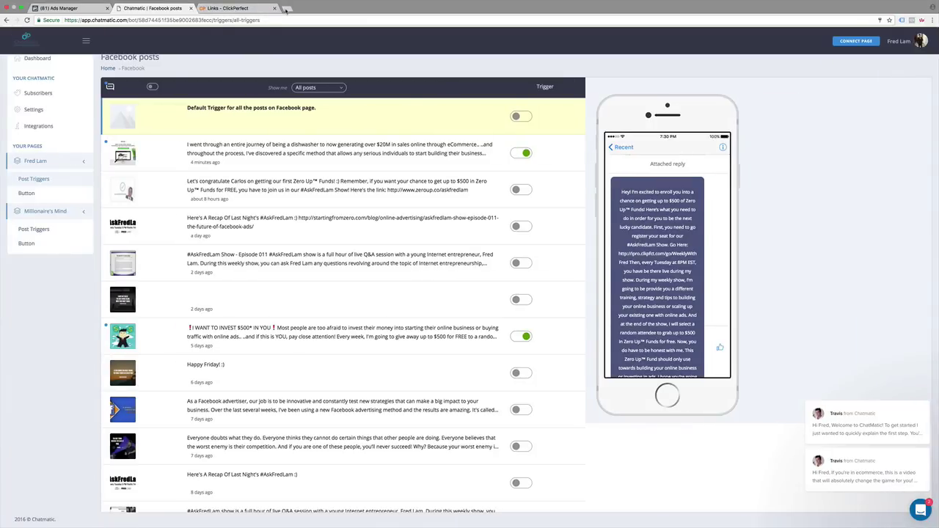
{"action": "left_click", "coordinate": [287, 9]}
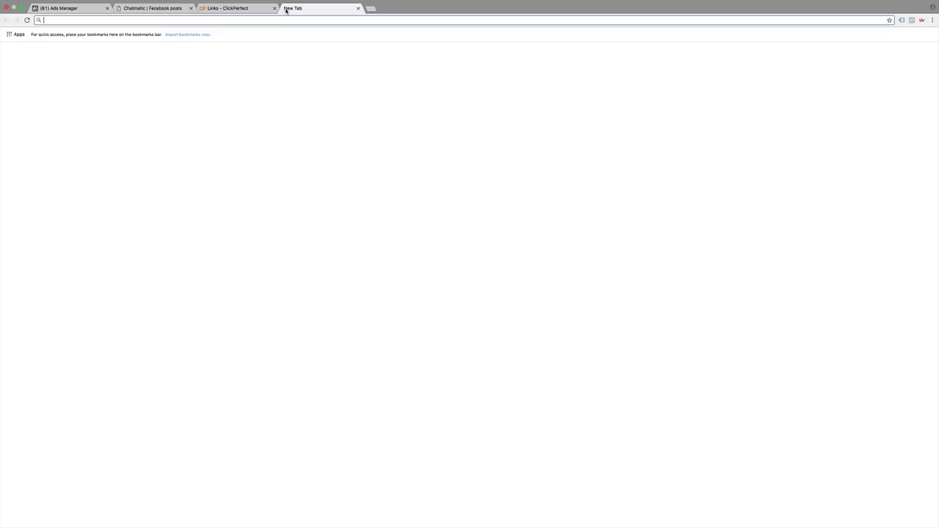